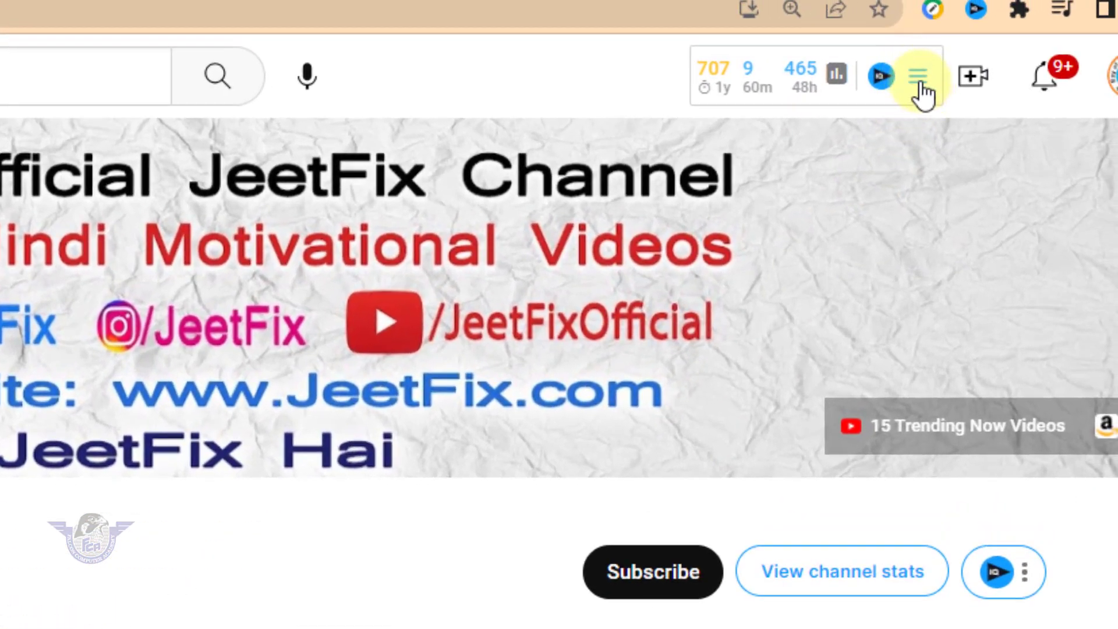
Open vidIQ's Keyword Inspector from the YouTube channel page, ready for a keyword entry
{"action": "left_click", "coordinate": [919, 77]}
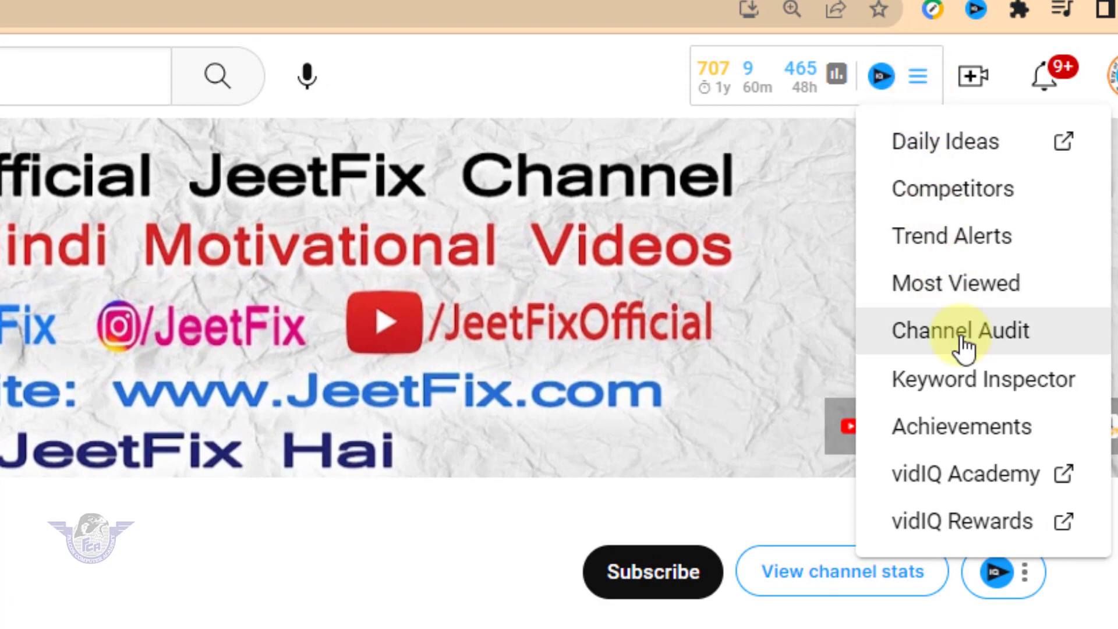
{"action": "left_click", "coordinate": [976, 389]}
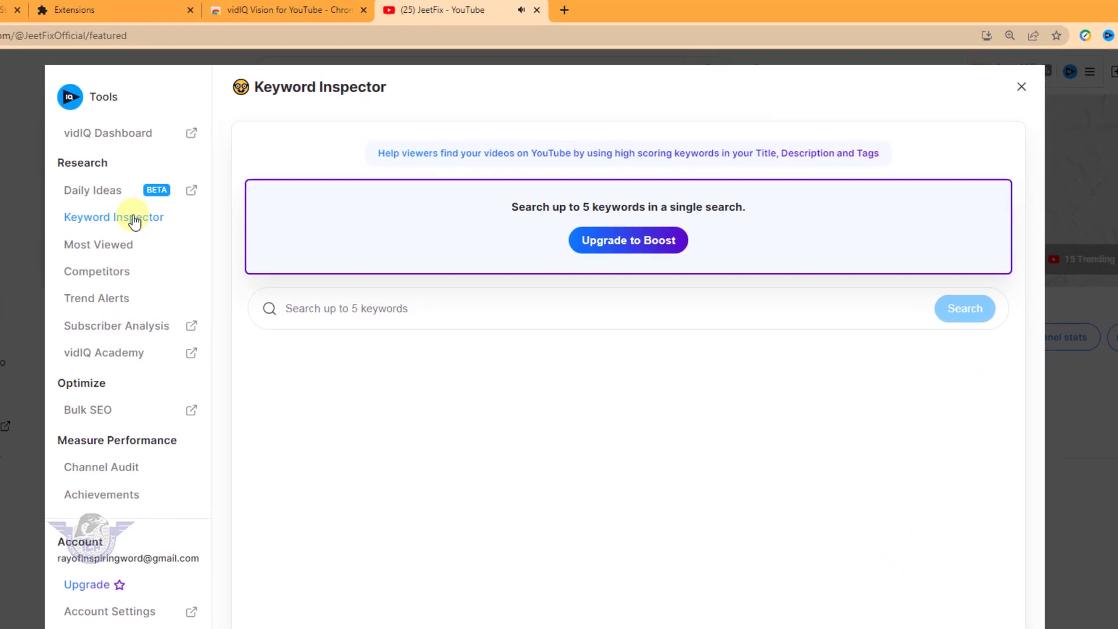
{"action": "left_click", "coordinate": [359, 321]}
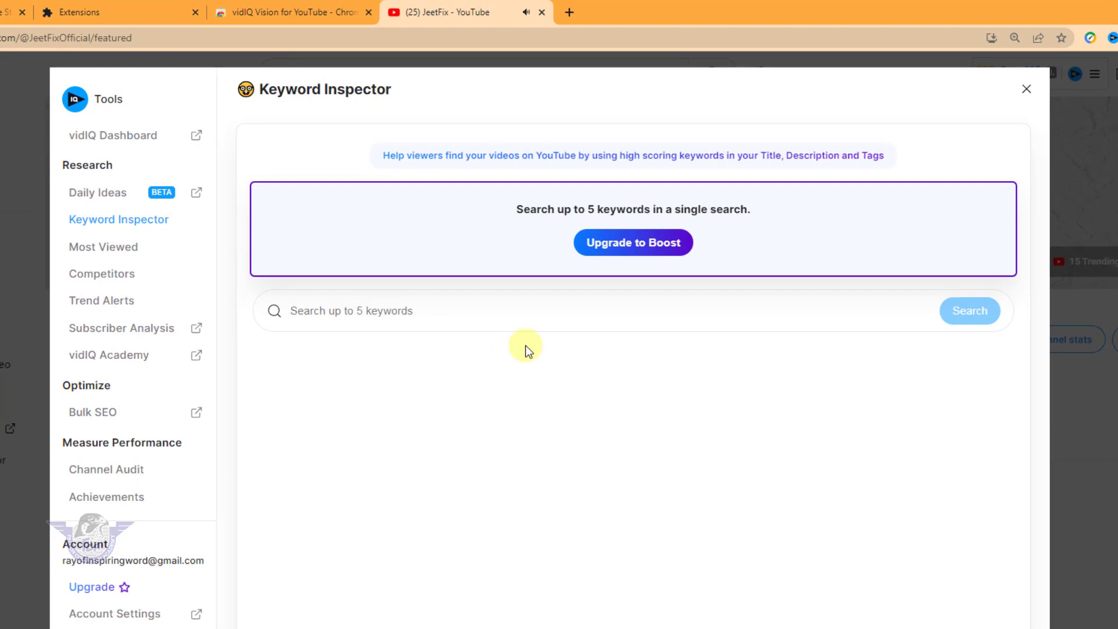
Look up the keyword "Life Changing Motivational Videos", review its scores and related keywords, and close the inspector
{"action": "type", "text": "mob"}
{"action": "key", "text": "BackSpace"}
{"action": "key", "text": "BackSpace"}
{"action": "key", "text": "BackSpace"}
{"action": "type", "text": "Life Changing "}
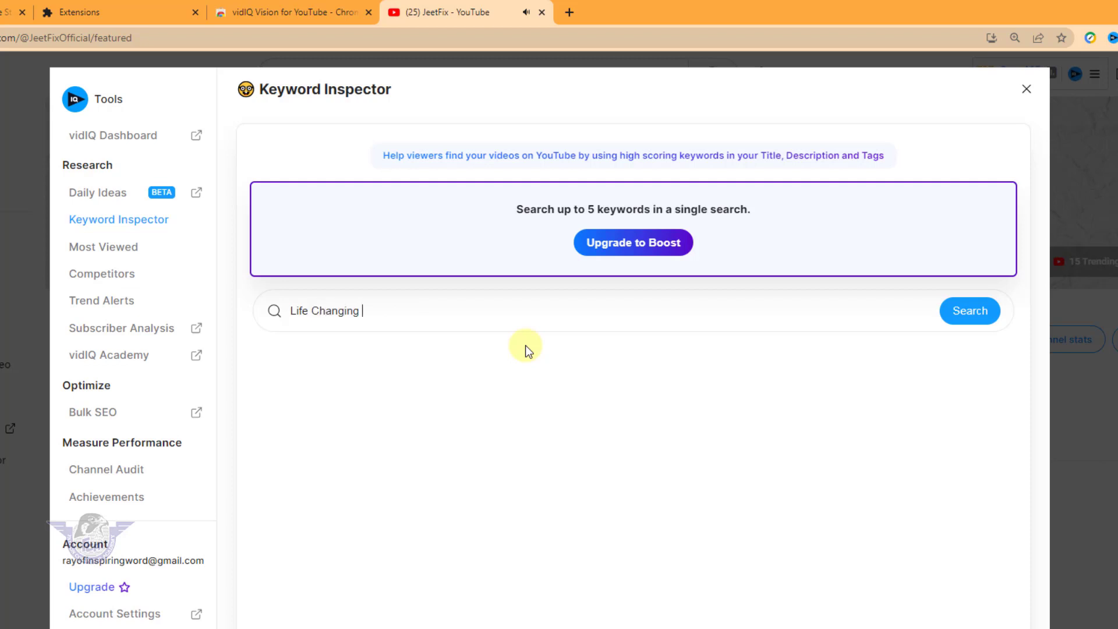
{"action": "type", "text": "Motivational Video"}
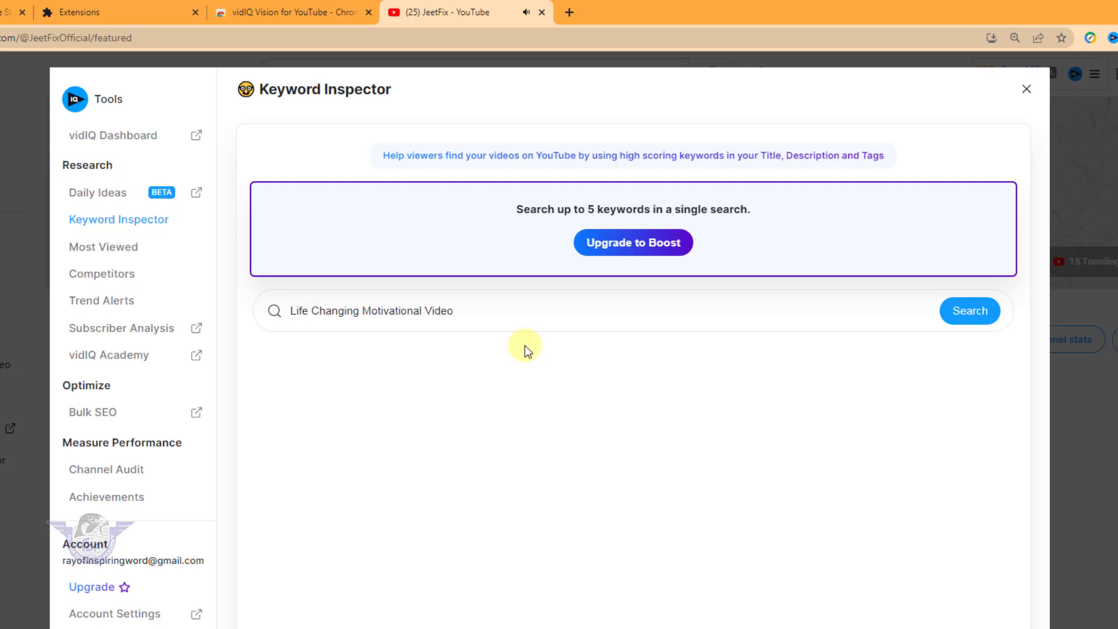
{"action": "key", "text": "BackSpace"}
{"action": "key", "text": "BackSpace"}
{"action": "type", "text": "eos"}
{"action": "left_click", "coordinate": [967, 315]}
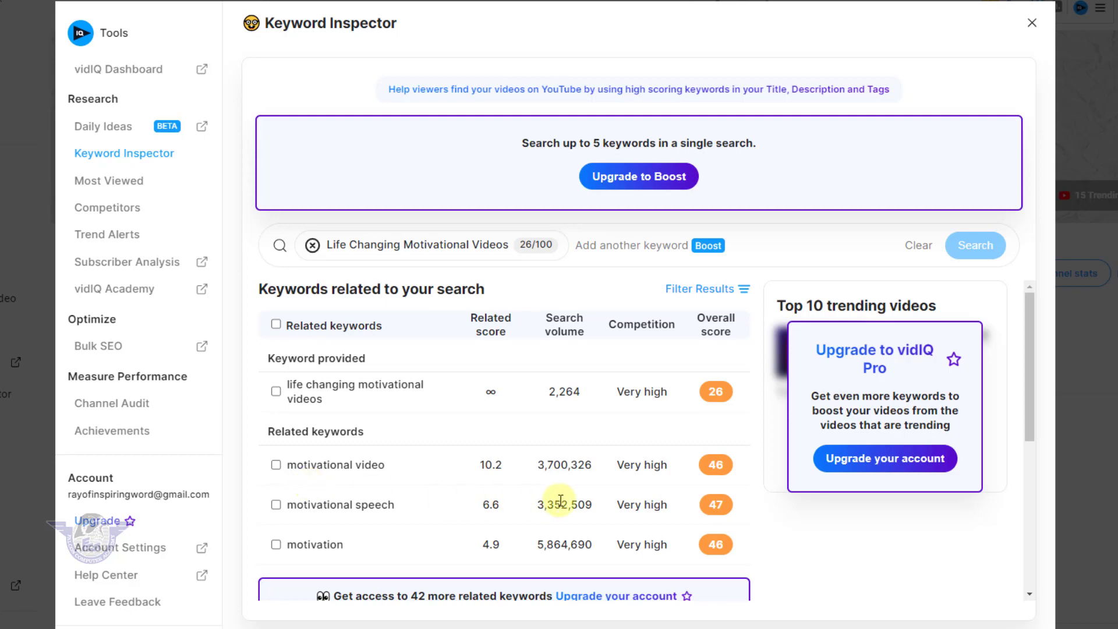
{"action": "mouse_move", "coordinate": [653, 484]}
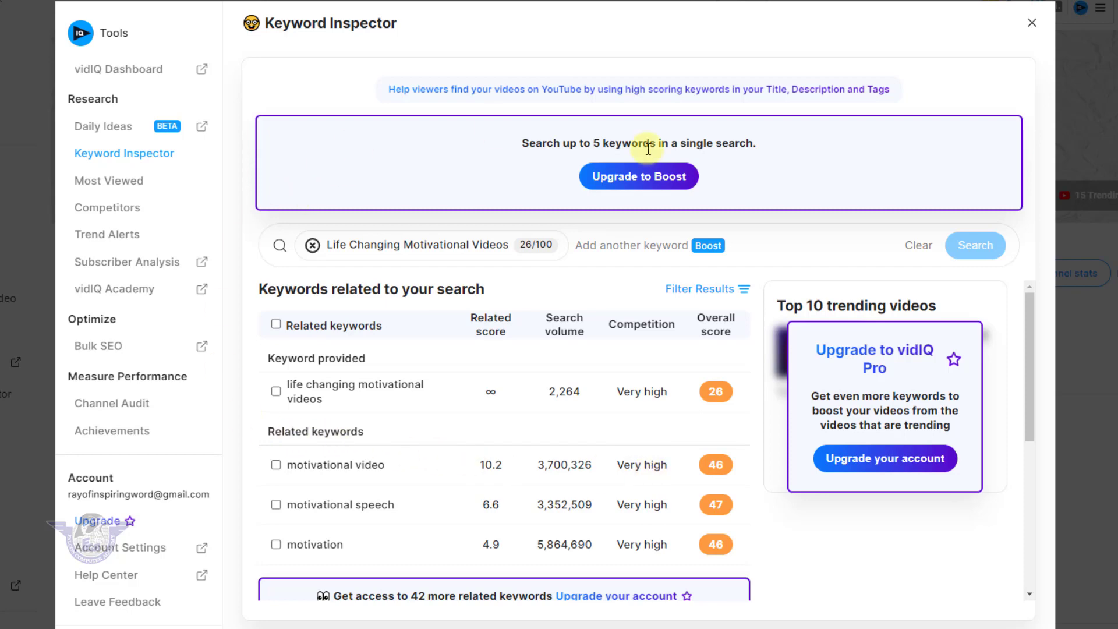
{"action": "left_click", "coordinate": [1033, 28]}
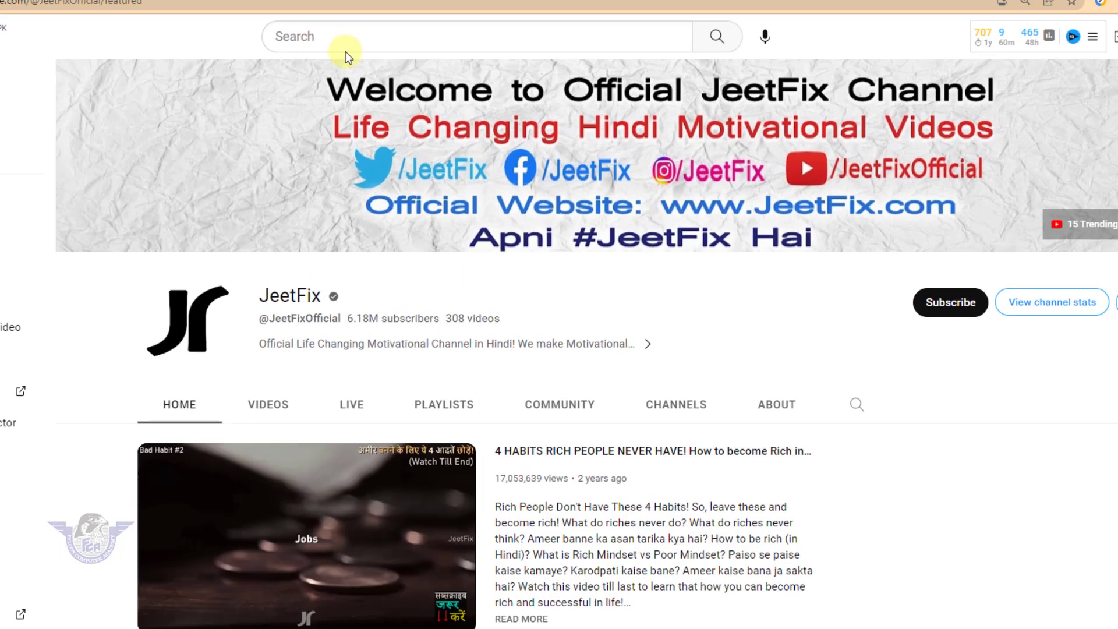
Search YouTube for "ray of inspiring words"
{"action": "left_click", "coordinate": [346, 6]}
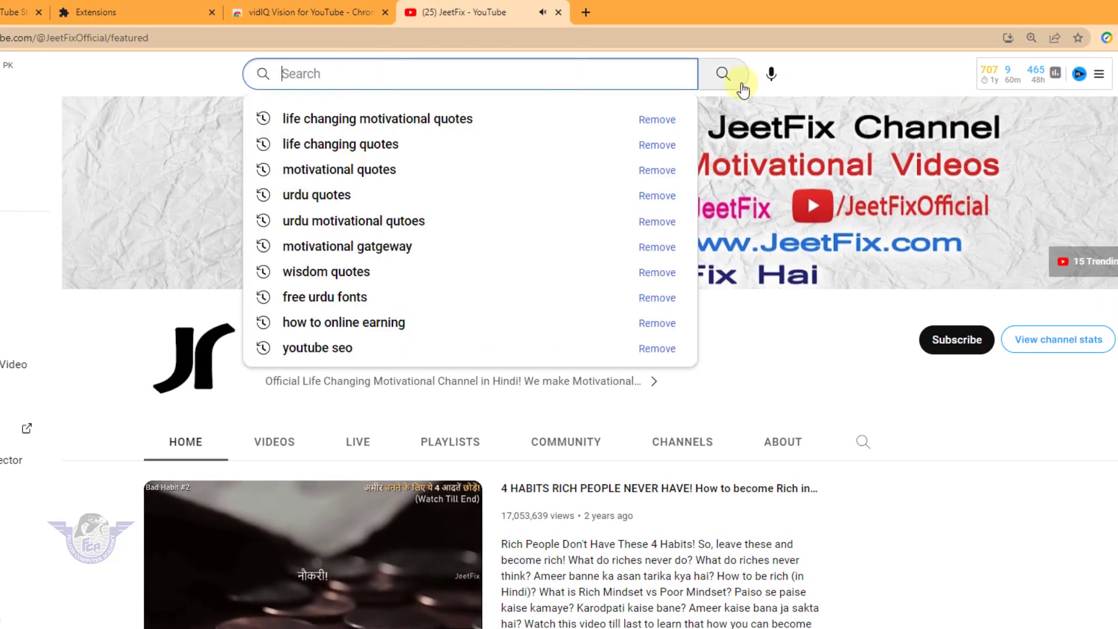
{"action": "type", "text": "ray "}
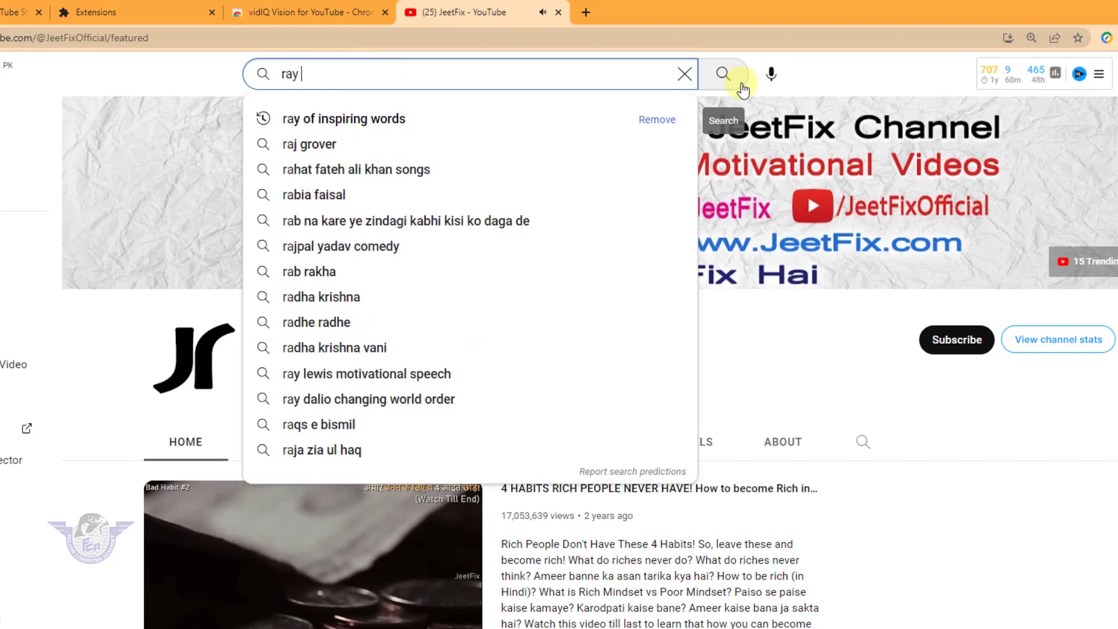
{"action": "type", "text": "of inspiring wro"}
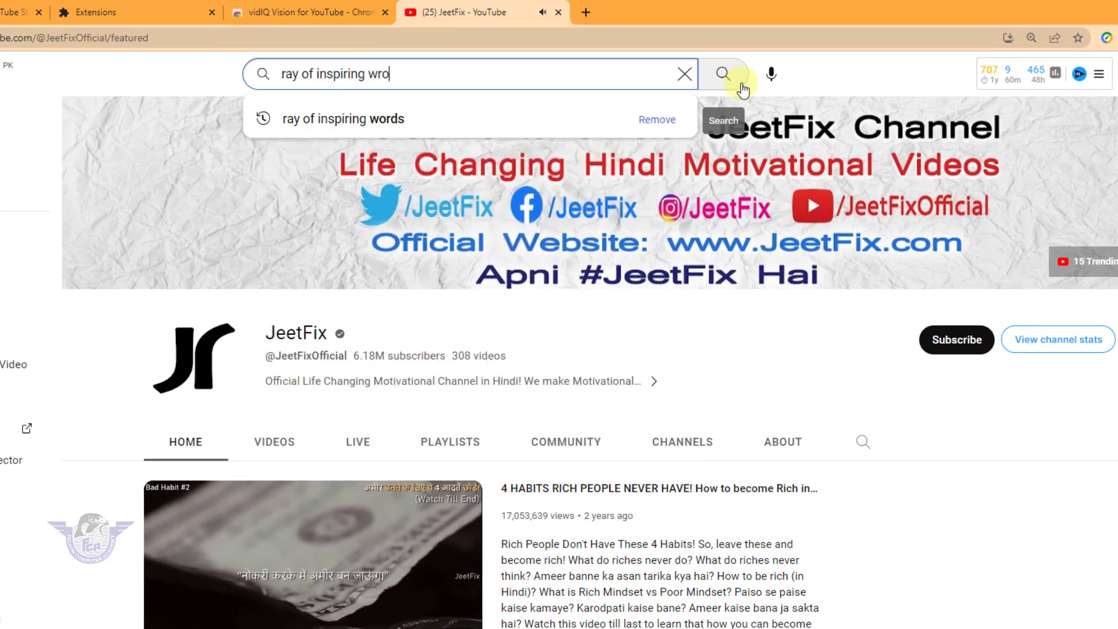
{"action": "key", "text": "BackSpace"}
{"action": "key", "text": "BackSpace"}
{"action": "type", "text": "ords"}
{"action": "key", "text": "Return"}
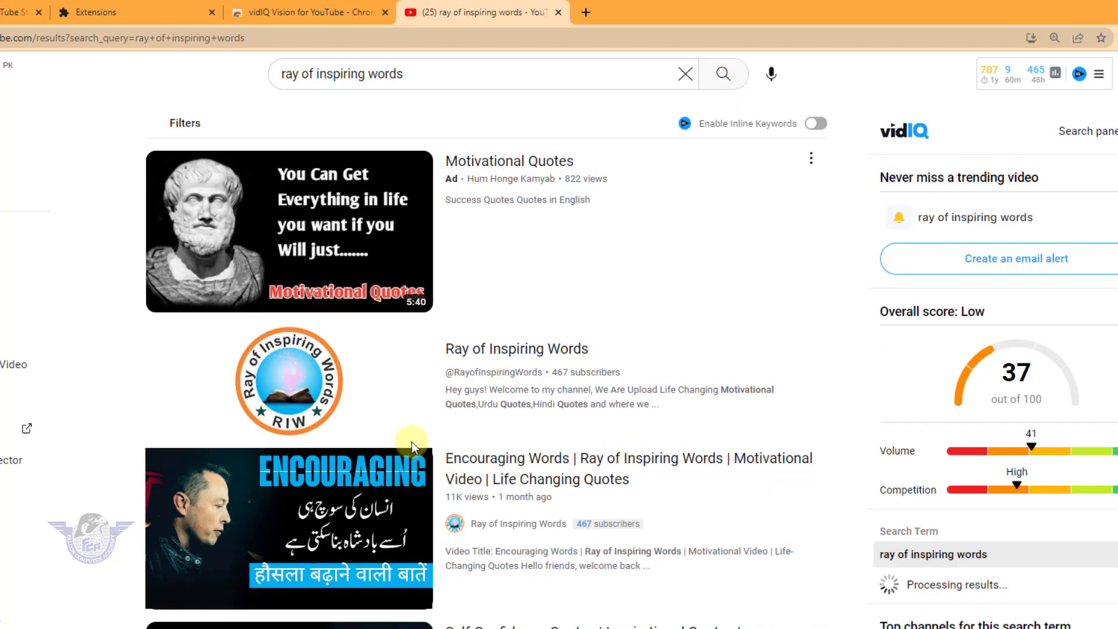
Open the "Self-Confidence Quotes | Inspirational Quotes" video from the search results and pause playback
{"action": "scroll", "coordinate": [412, 444], "scroll_direction": "down", "scroll_amount": 5}
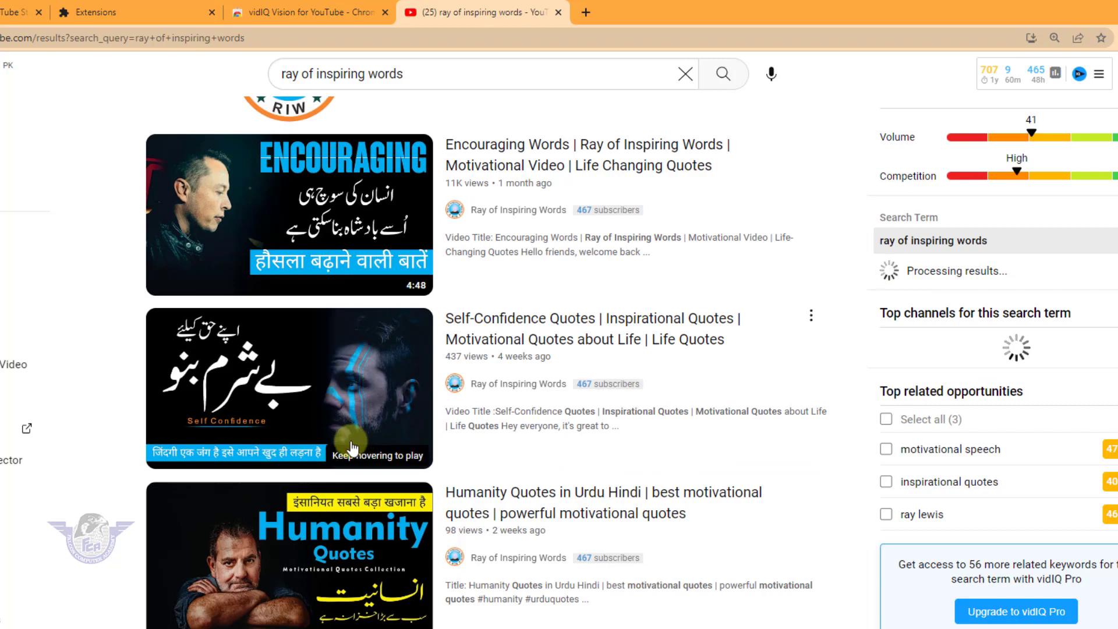
{"action": "left_click", "coordinate": [295, 373]}
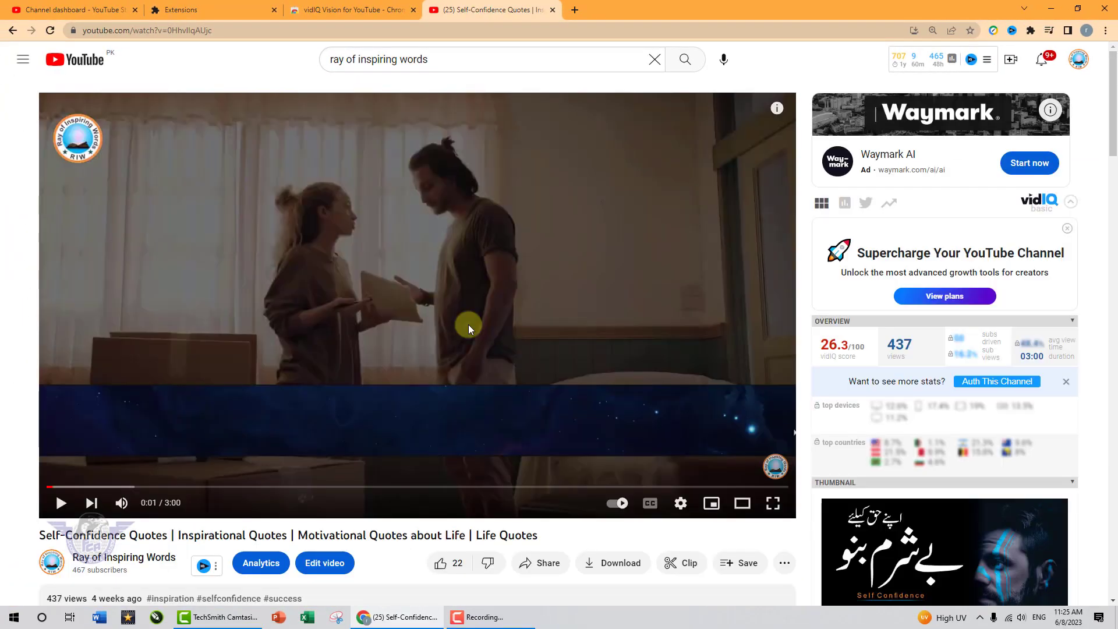
{"action": "left_click", "coordinate": [468, 324]}
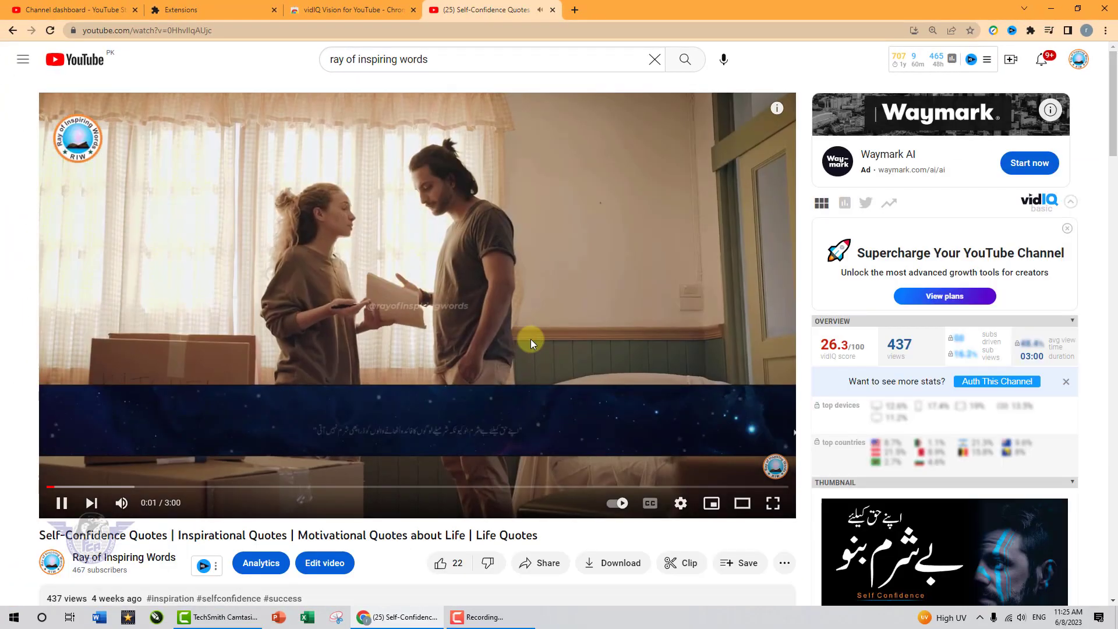
{"action": "left_click", "coordinate": [530, 339]}
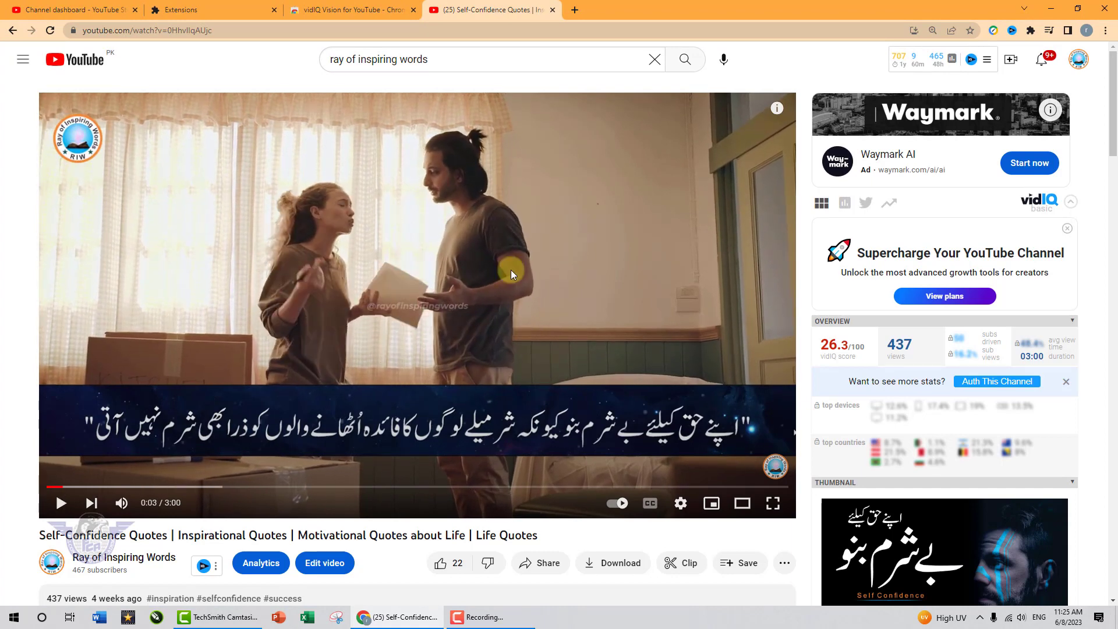
Review the video's vidIQ statistics, inspect the channel tag "Ray of Inspiring Words" in the Keyword Inspector, and close it
{"action": "scroll", "coordinate": [891, 394], "scroll_direction": "down", "scroll_amount": 4}
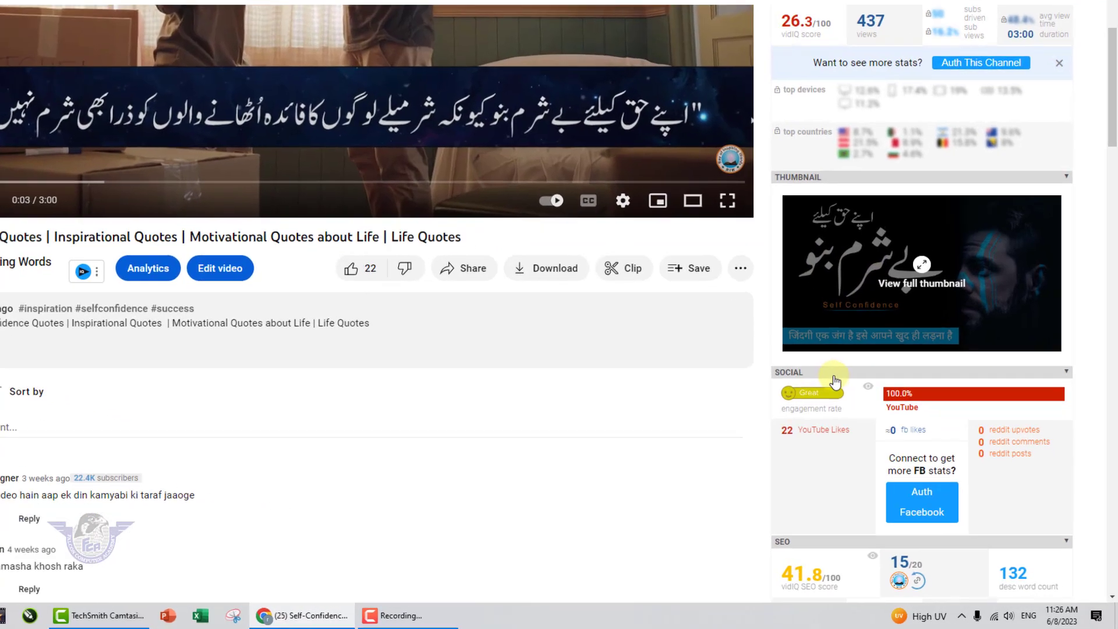
{"action": "mouse_move", "coordinate": [849, 434]}
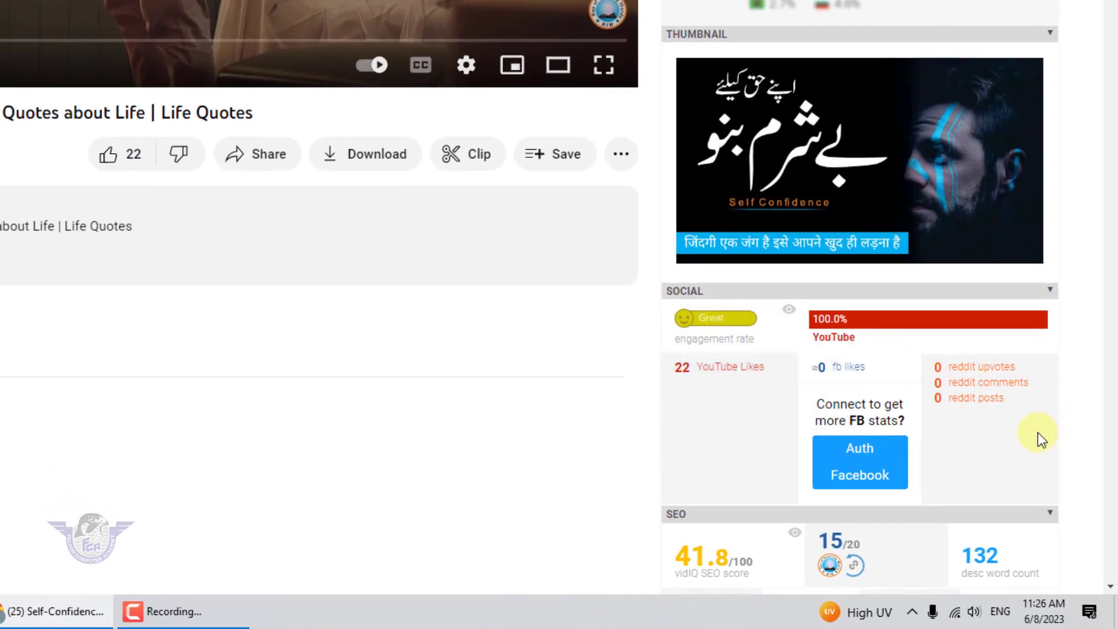
{"action": "scroll", "coordinate": [1038, 432], "scroll_direction": "down", "scroll_amount": 15}
{"action": "scroll", "coordinate": [1040, 441], "scroll_direction": "down", "scroll_amount": 5}
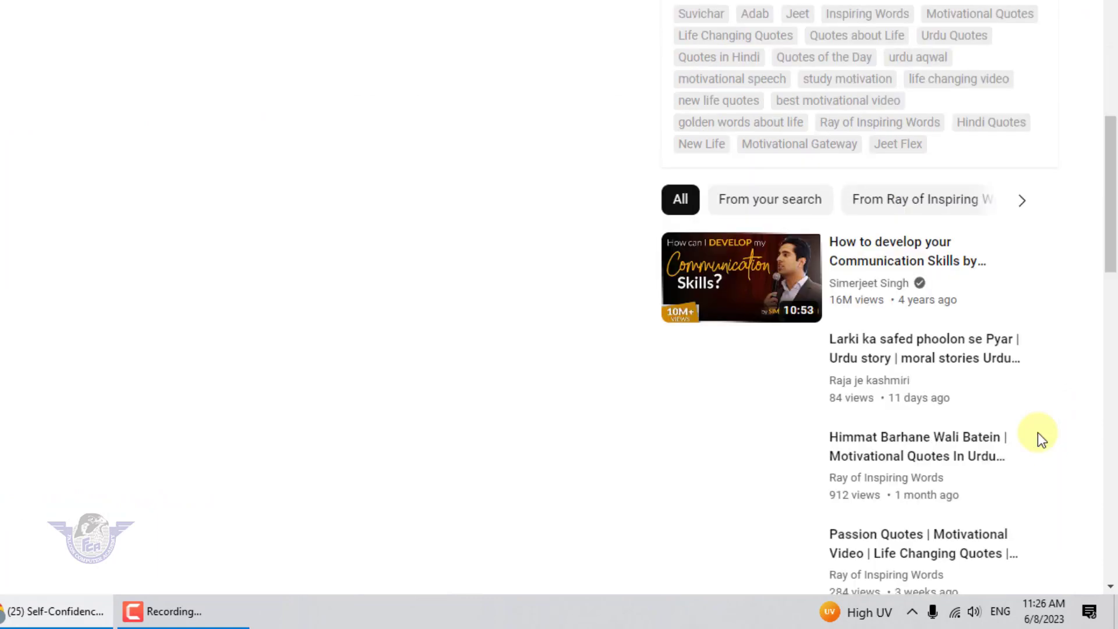
{"action": "left_click", "coordinate": [861, 123]}
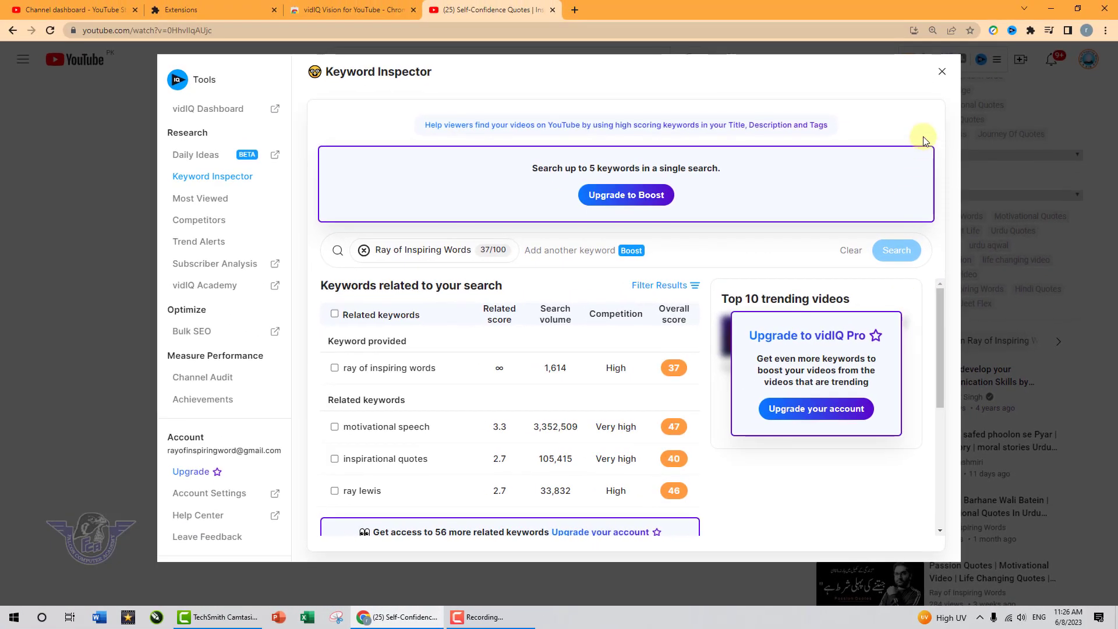
{"action": "left_click", "coordinate": [942, 72]}
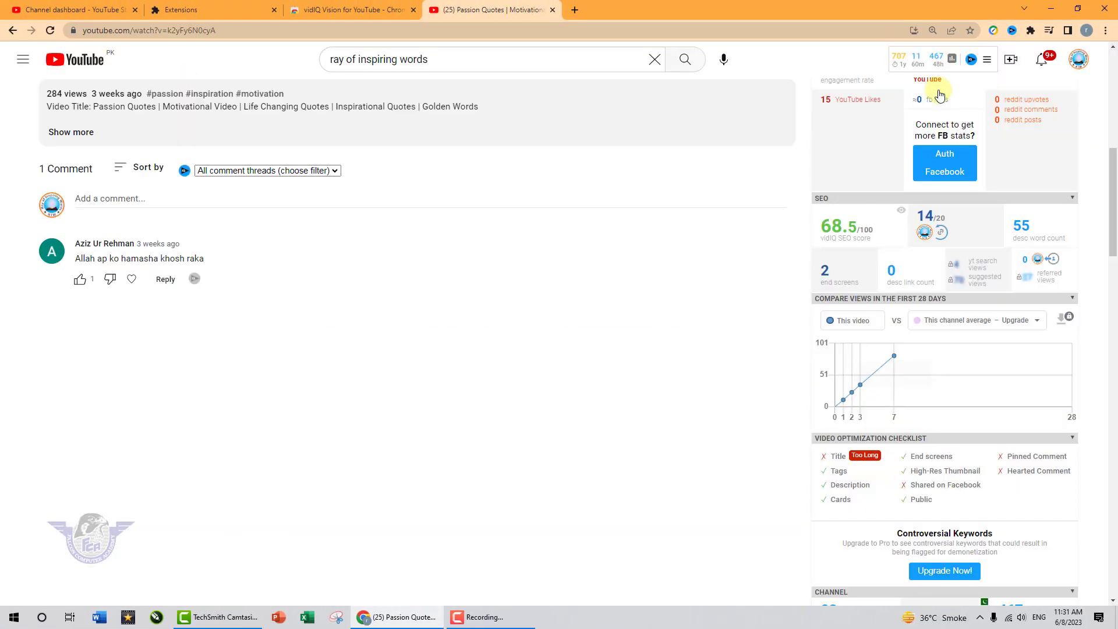
Examine the Passion Quotes video's vidIQ SEO score, optimization checklist, video tags and channel tags
{"action": "mouse_move", "coordinate": [845, 226]}
{"action": "scroll", "coordinate": [889, 379], "scroll_direction": "down", "scroll_amount": 5}
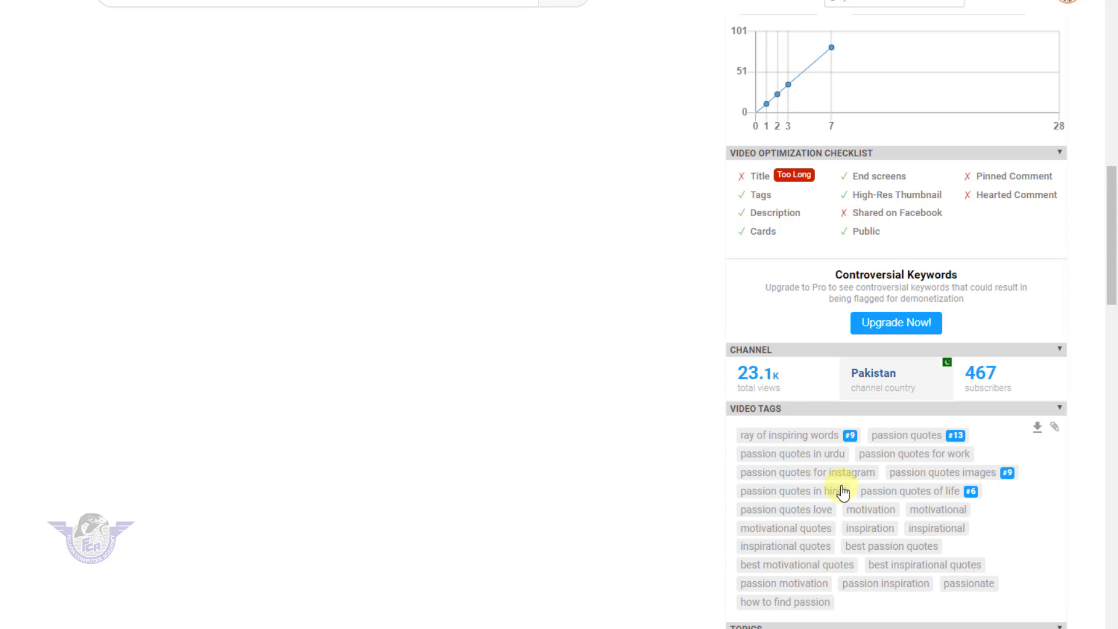
{"action": "scroll", "coordinate": [843, 492], "scroll_direction": "down", "scroll_amount": 5}
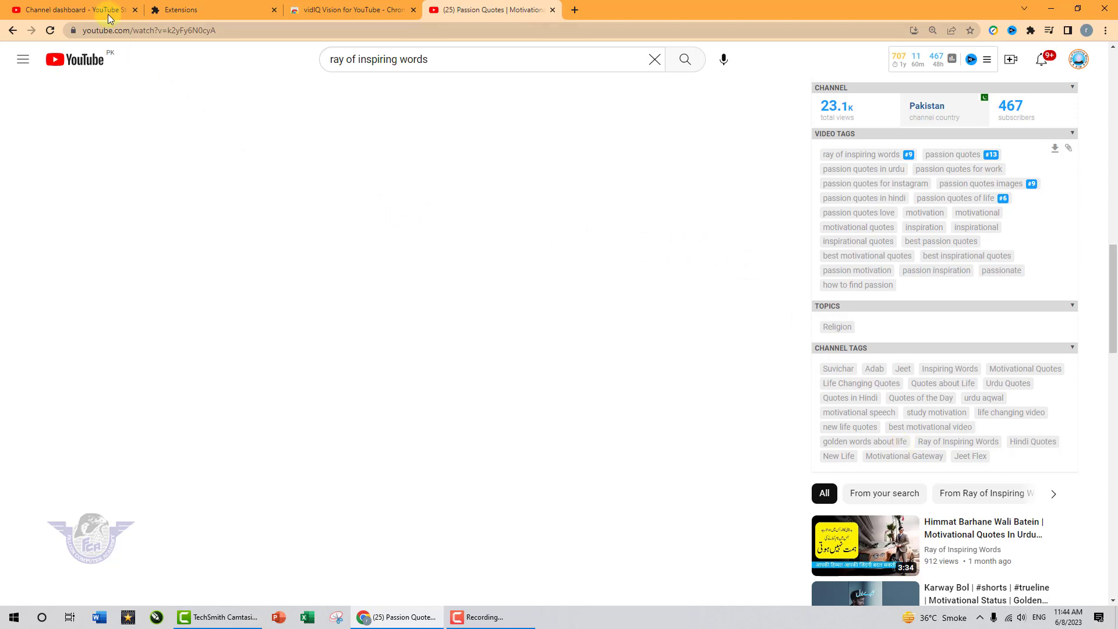
Switch to YouTube Studio and upload "Motivational Quotes About Life.mp4" from the Motivation folder in Downloads
{"action": "left_click", "coordinate": [89, 10]}
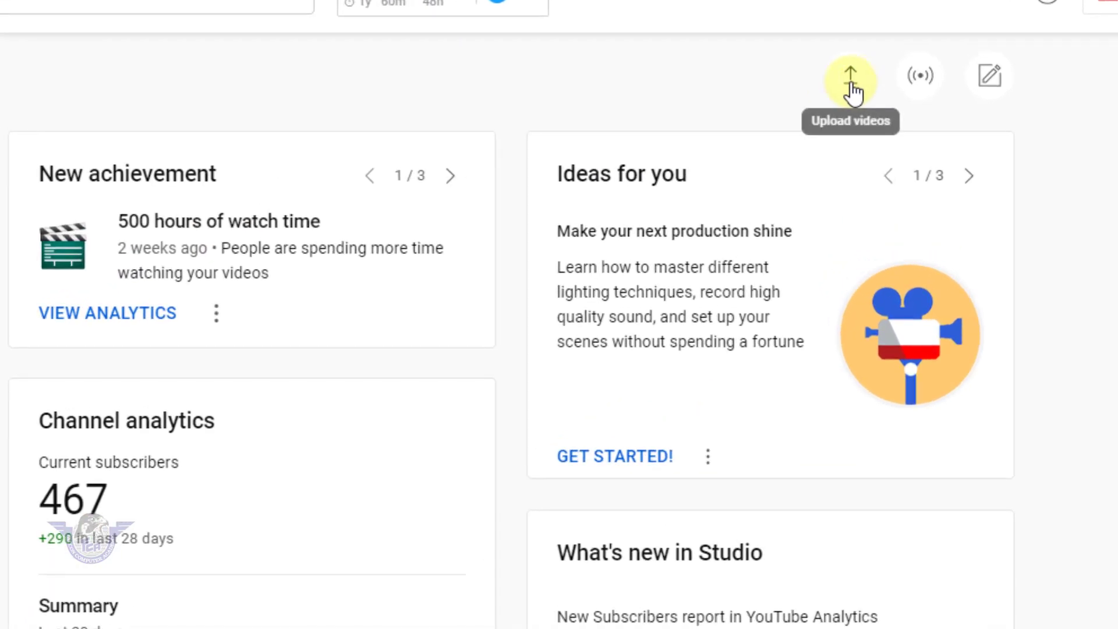
{"action": "left_click", "coordinate": [866, 85]}
{"action": "left_click", "coordinate": [559, 399]}
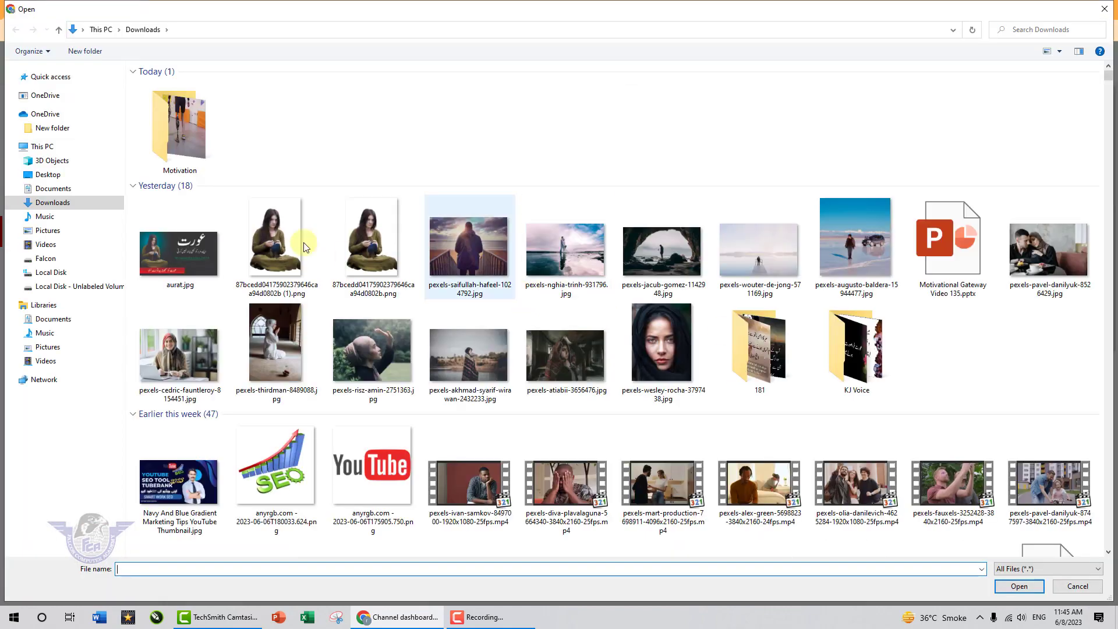
{"action": "double_click", "coordinate": [194, 141]}
{"action": "left_click", "coordinate": [174, 104]}
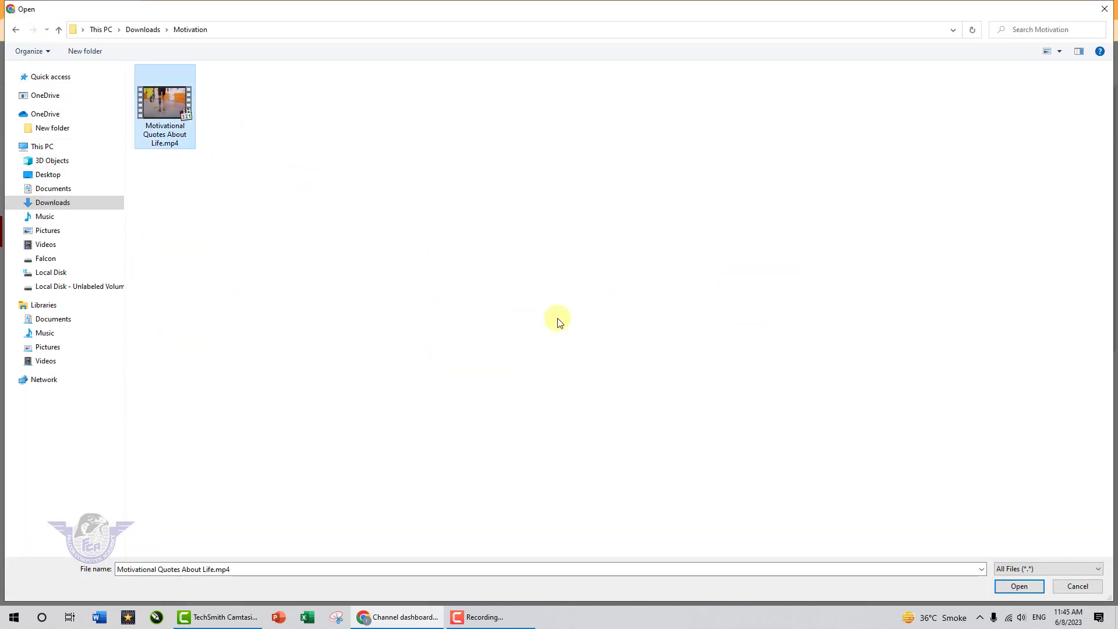
{"action": "left_click", "coordinate": [1017, 586]}
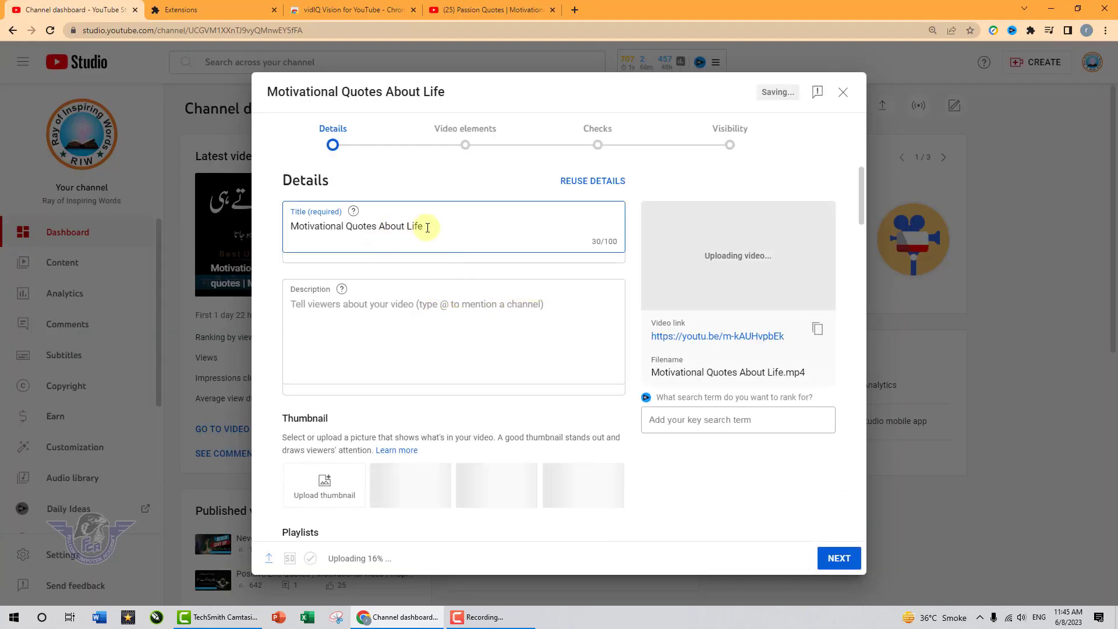
Extend the video title to "Motivational Quotes About Life in Urdu | Life-Changing Quotes"
{"action": "left_click", "coordinate": [428, 227]}
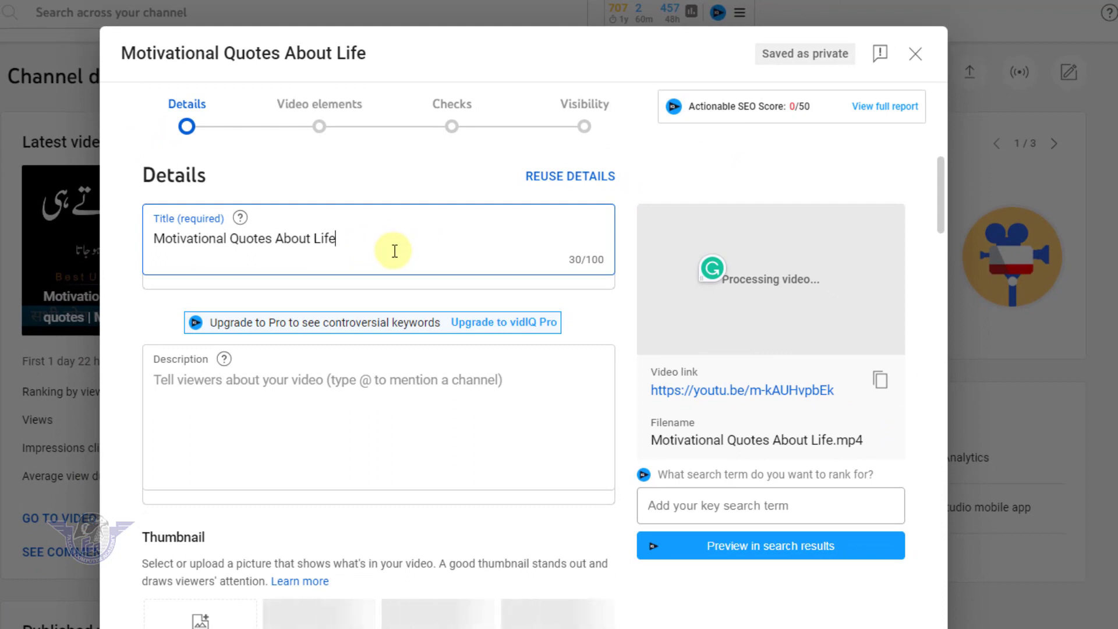
{"action": "type", "text": "in Urdu"}
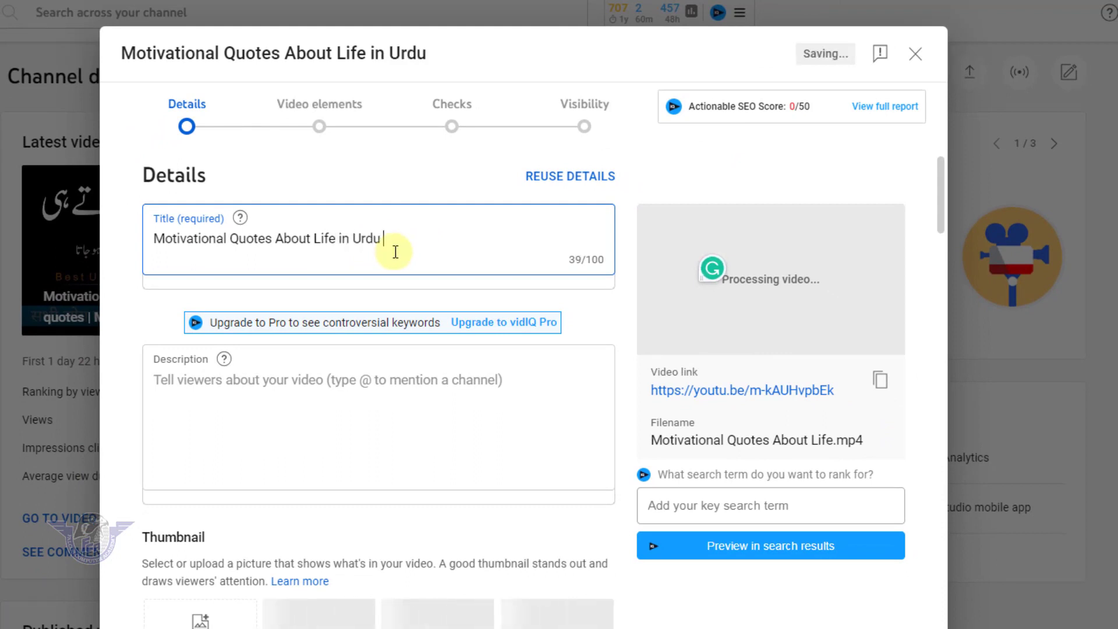
{"action": "type", "text": " | L"}
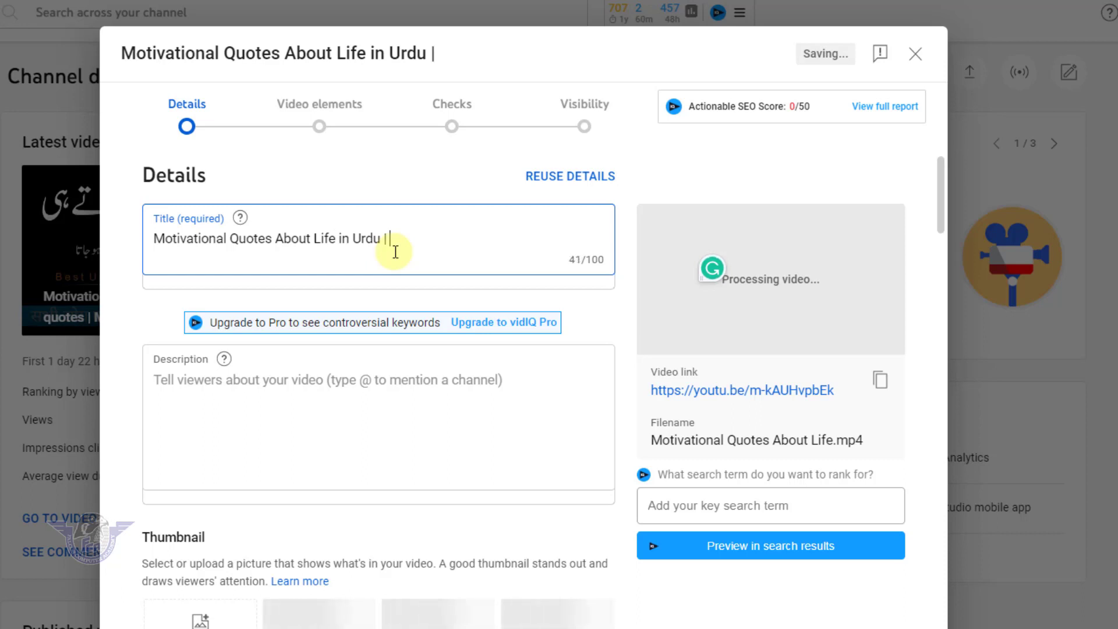
{"action": "type", "text": "ife Changing Quotes"}
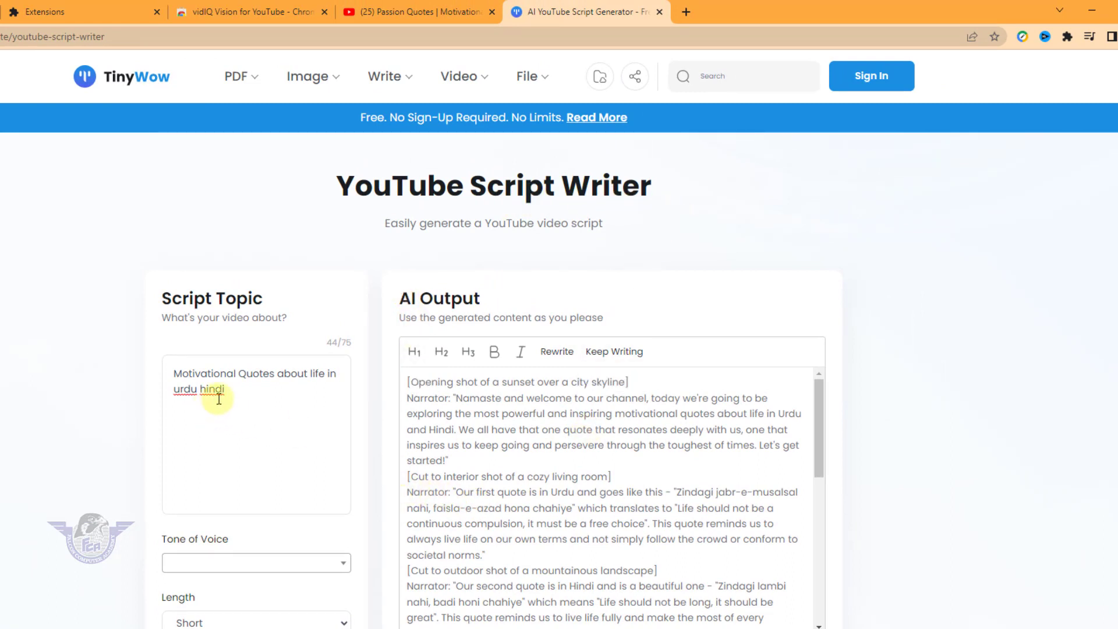
In TinyWow's YouTube Script Writer, copy the narrator's opening paragraph from the AI output, starting at "Namaste and welcome"
{"action": "scroll", "coordinate": [277, 470], "scroll_direction": "down", "scroll_amount": 5}
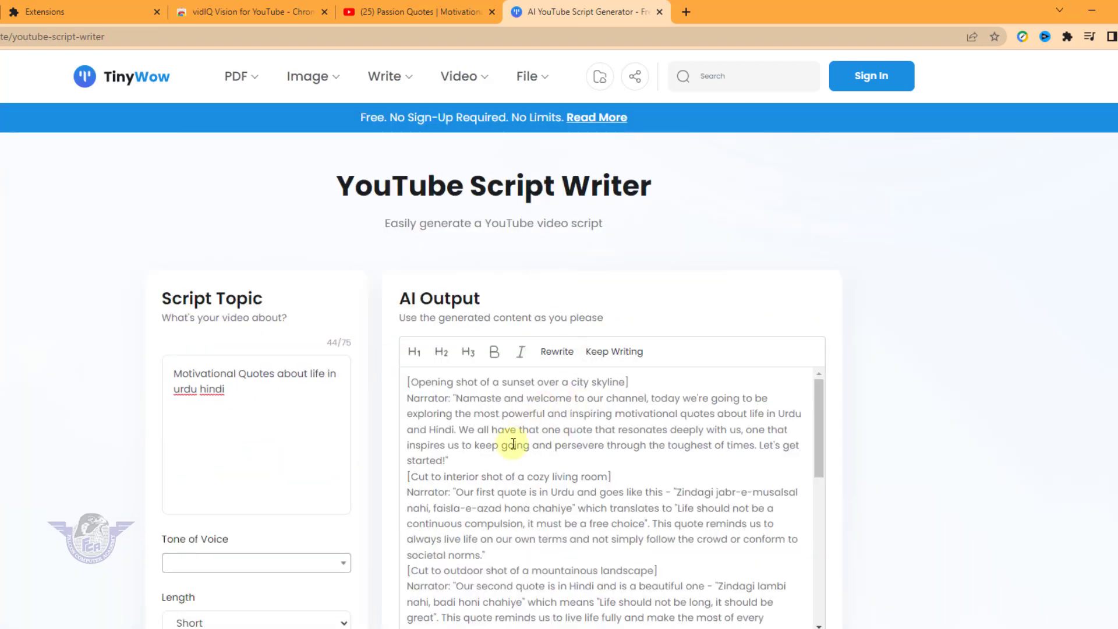
{"action": "left_click_drag", "start_coordinate": [458, 460], "coordinate": [453, 403]}
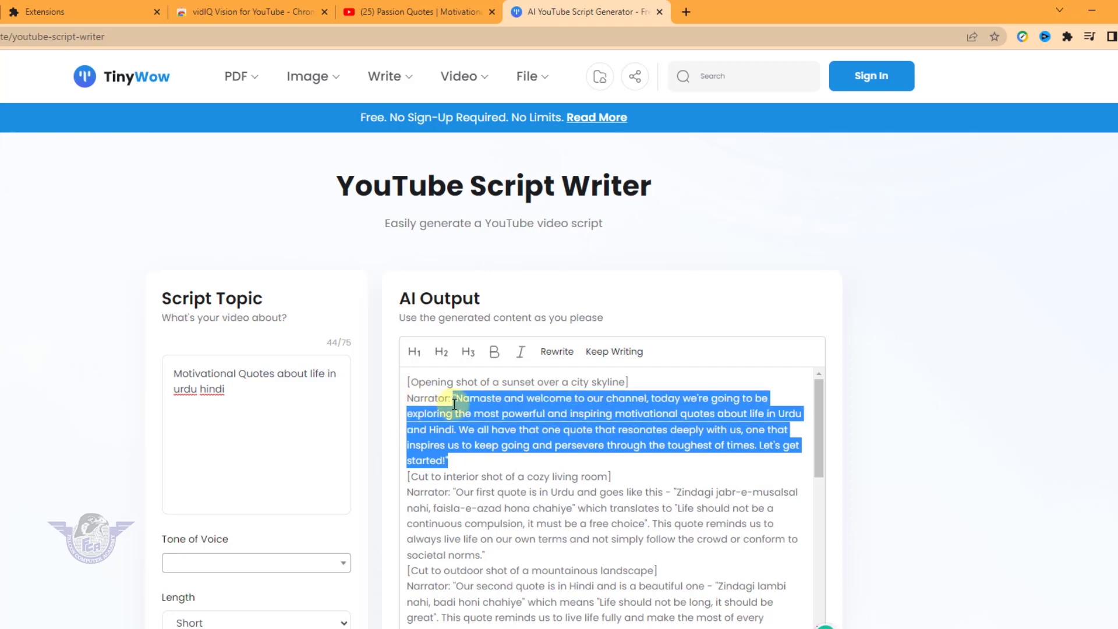
{"action": "right_click", "coordinate": [463, 401]}
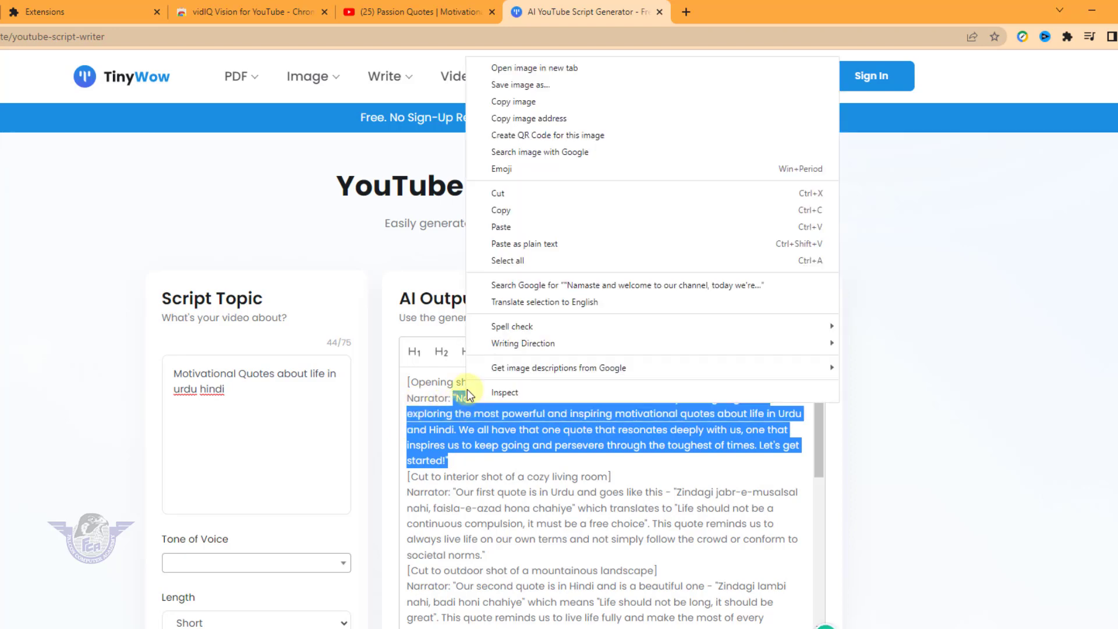
{"action": "left_click", "coordinate": [501, 210]}
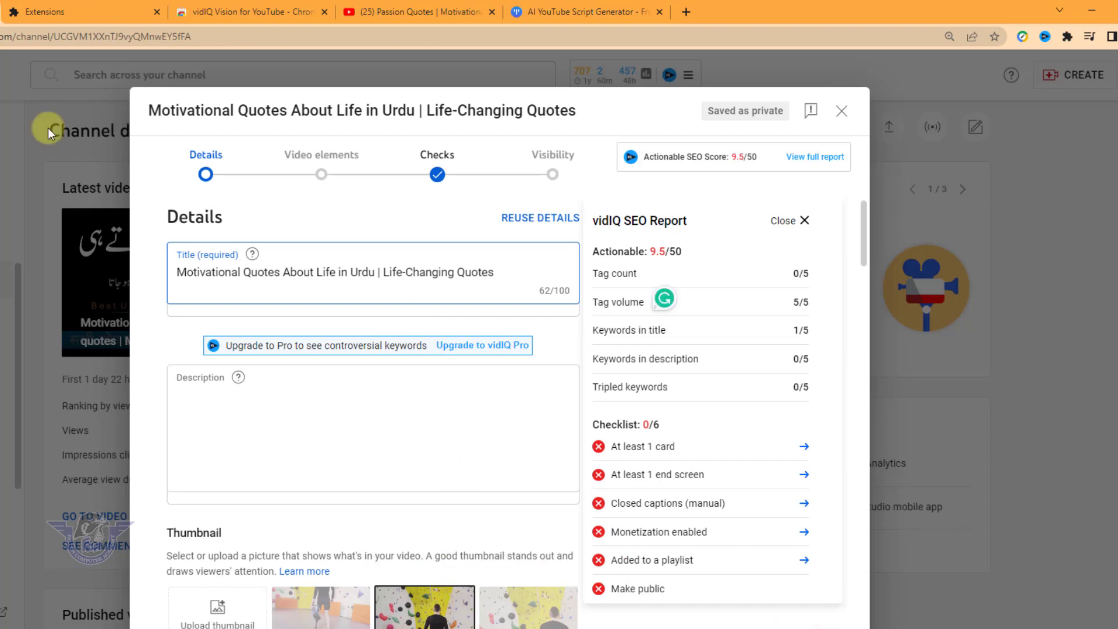
Paste the copied "Namaste and welcome to our channel" paragraph into the video description and start a new line below it
{"action": "left_click", "coordinate": [232, 394]}
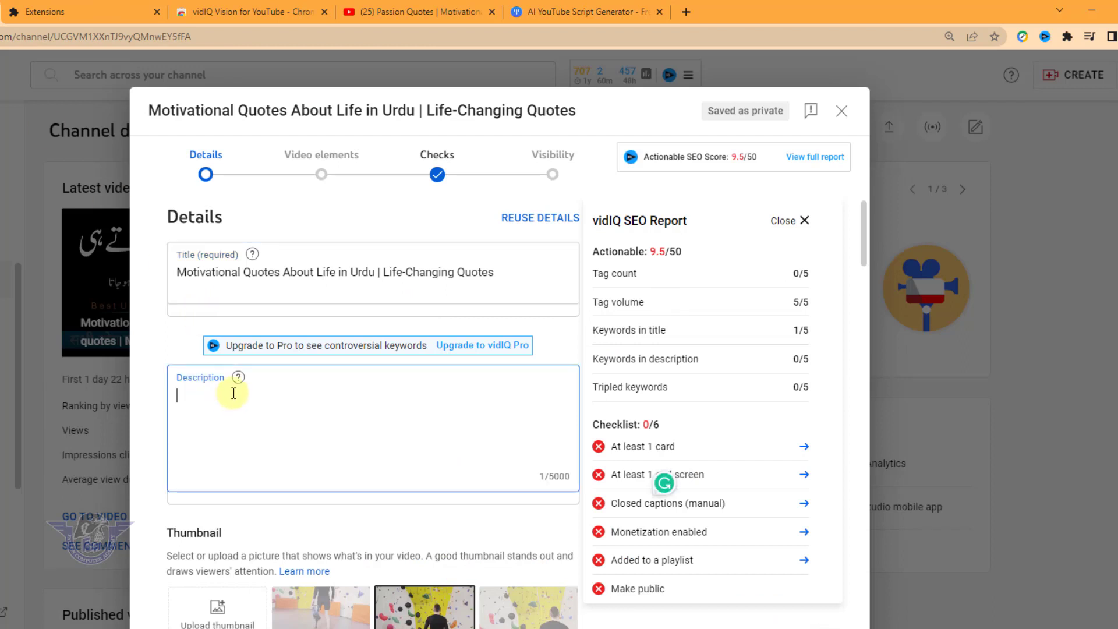
{"action": "key", "text": "ctrl+v"}
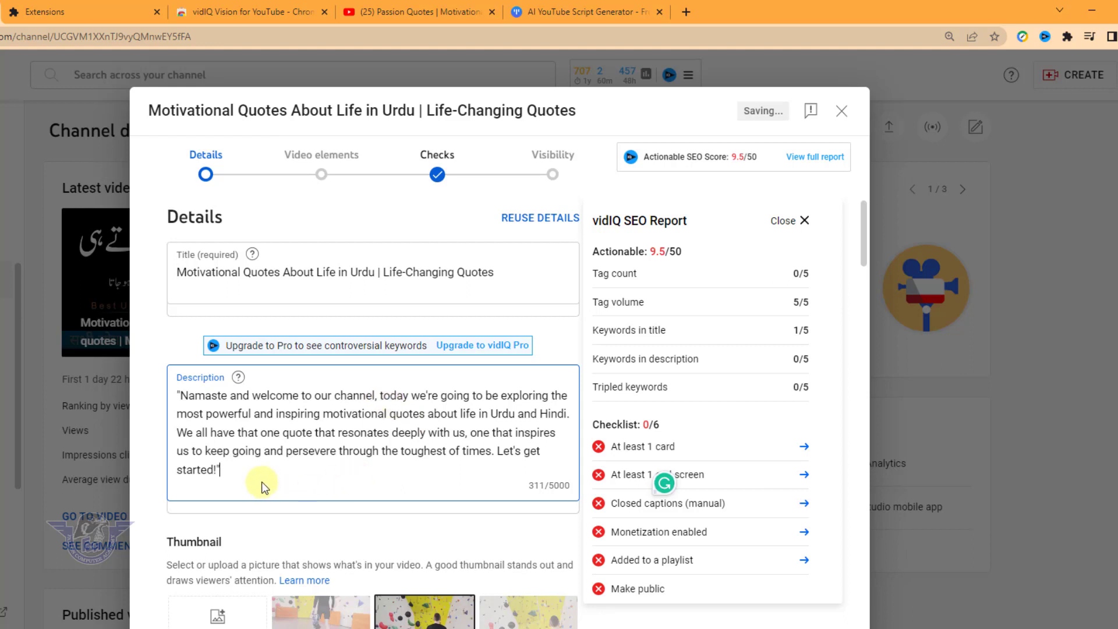
{"action": "key", "text": "Return"}
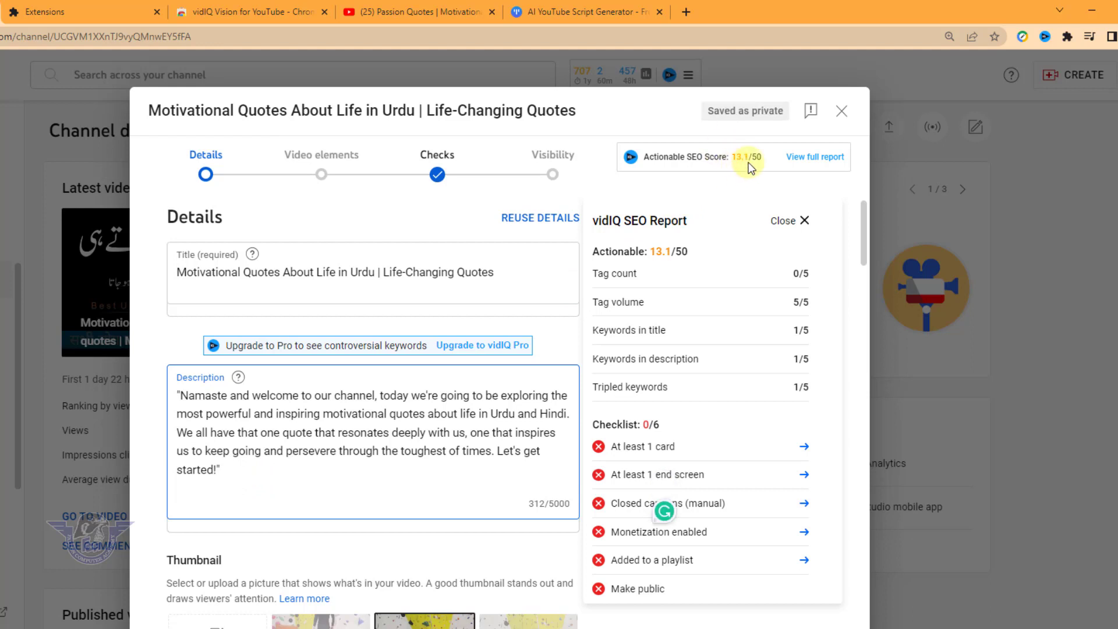
Add a "Video Title:" line below the description paragraph, followed by the copied title "Motivational Quotes About Life in Urdu | Life-Changing Quotes"
{"action": "key", "text": "Return"}
{"action": "type", "text": "Video Title:"}
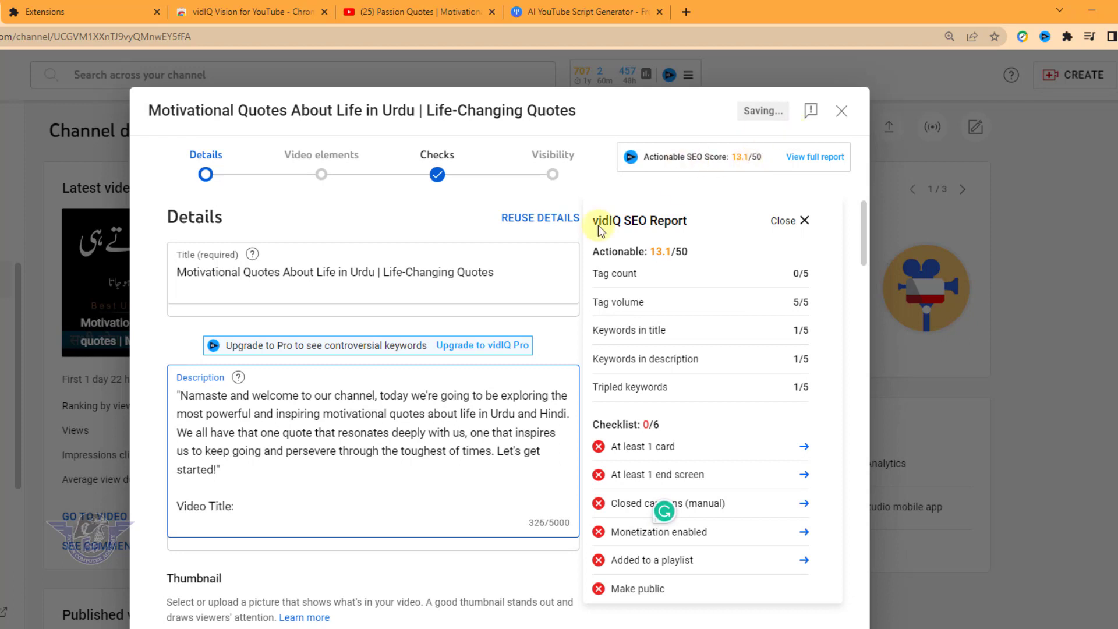
{"action": "left_click_drag", "start_coordinate": [499, 272], "coordinate": [173, 287]}
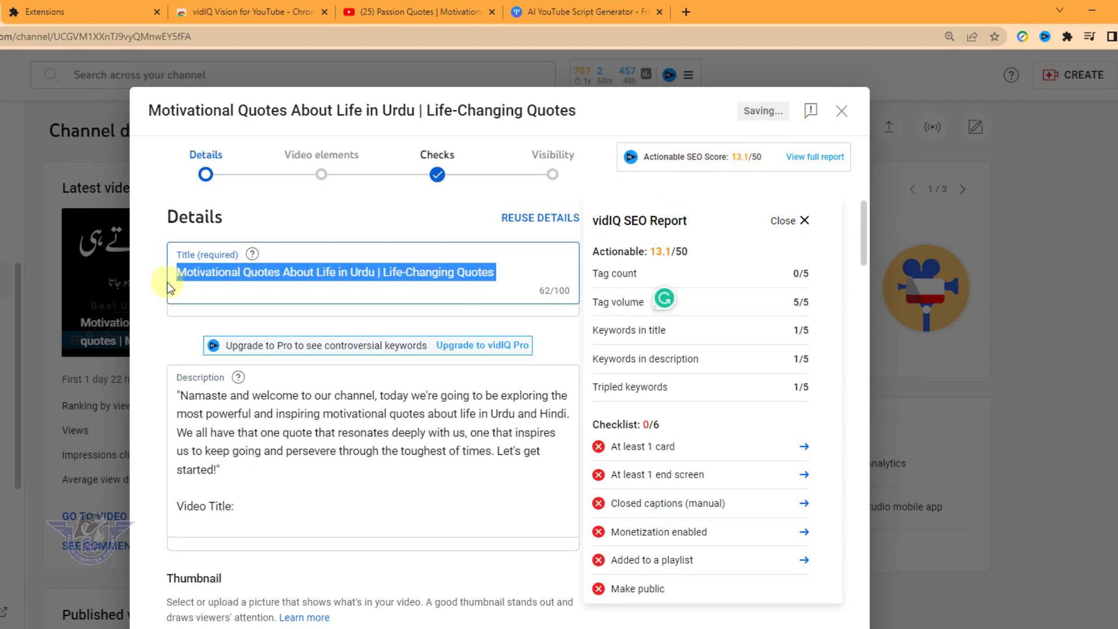
{"action": "key", "text": "ctrl+c"}
{"action": "left_click", "coordinate": [249, 506]}
{"action": "key", "text": "ctrl+v"}
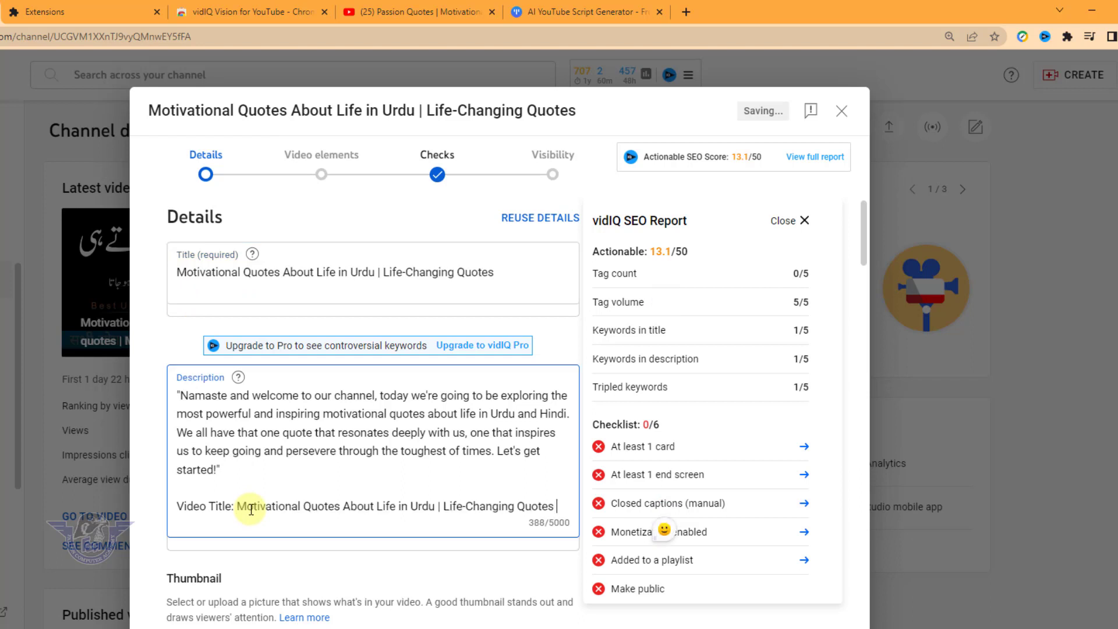
Below the title line in the description, add the suggested hashtags #motivation and #inspiration on separate lines
{"action": "key", "text": "Return"}
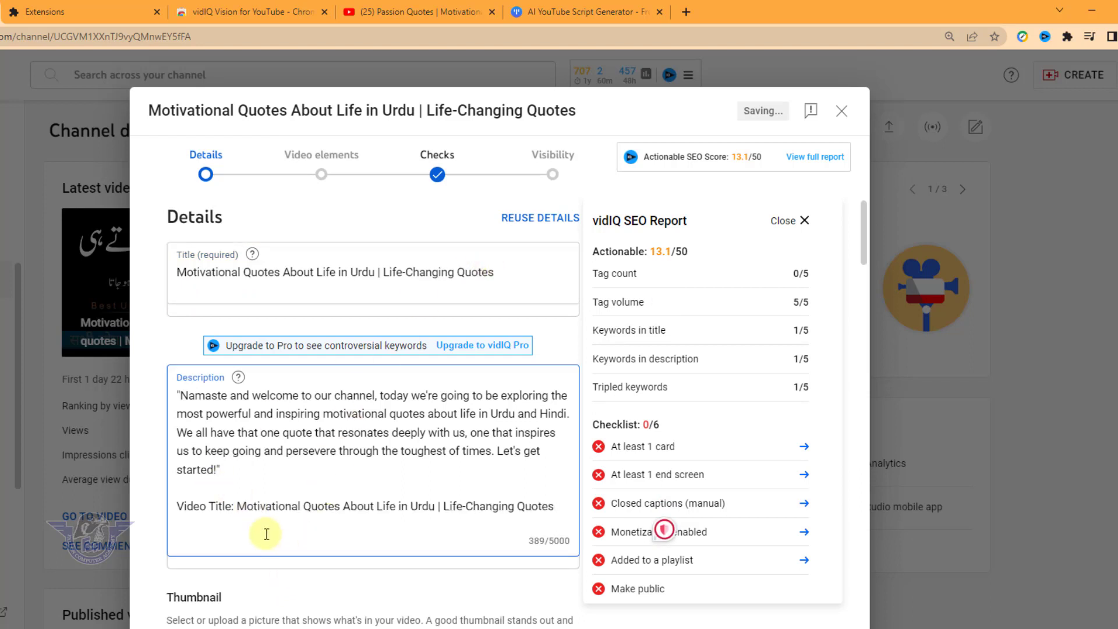
{"action": "key", "text": "Return"}
{"action": "type", "text": "#"}
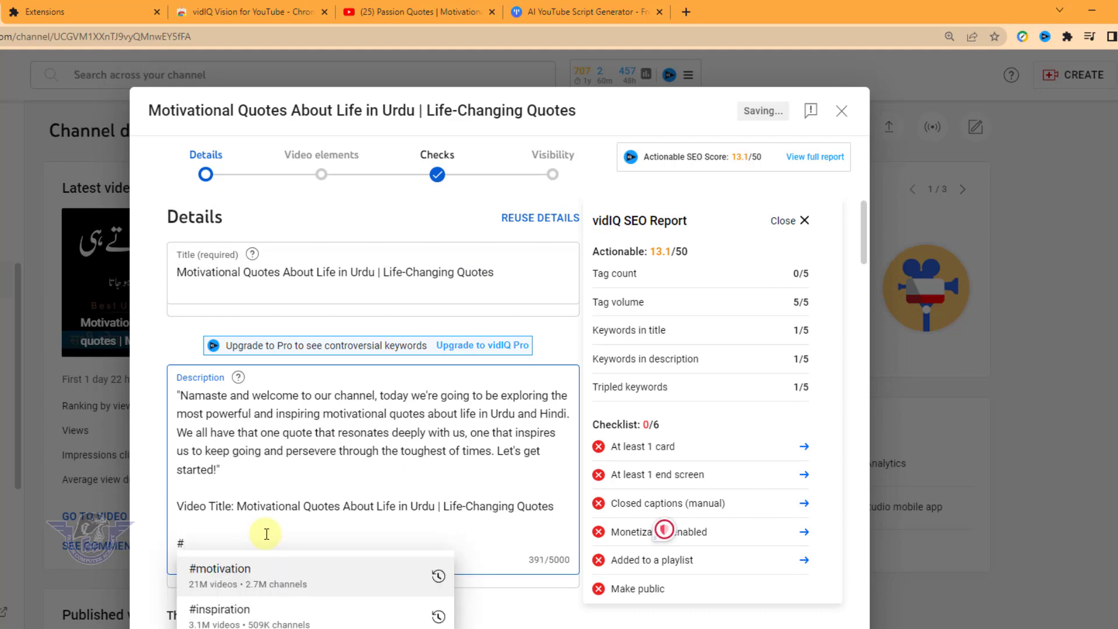
{"action": "left_click", "coordinate": [232, 574]}
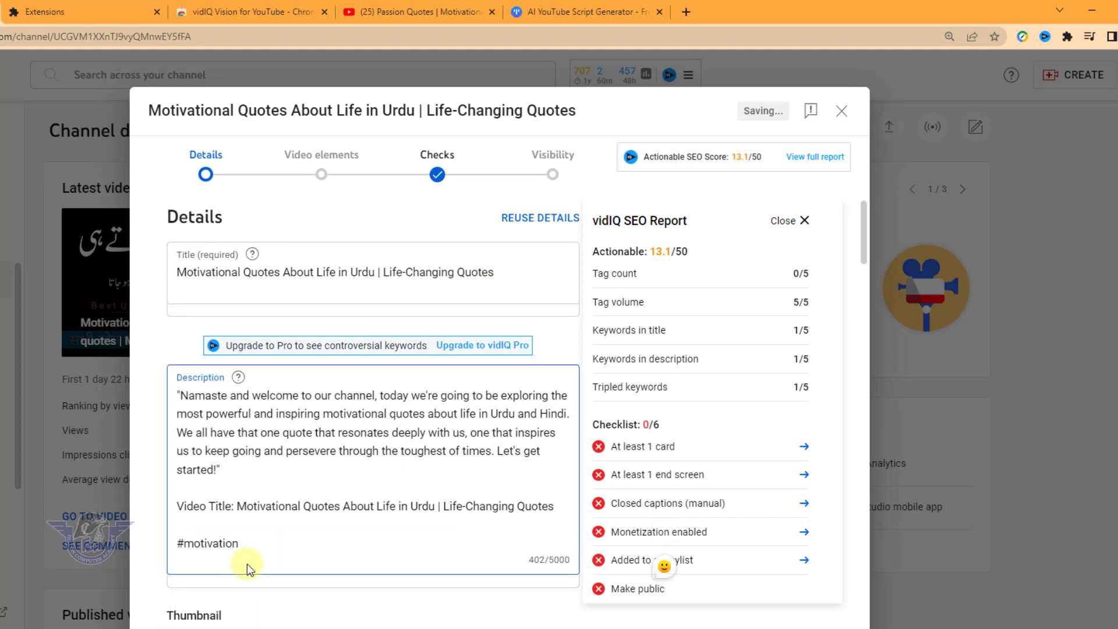
{"action": "key", "text": "Return"}
{"action": "type", "text": "#in"}
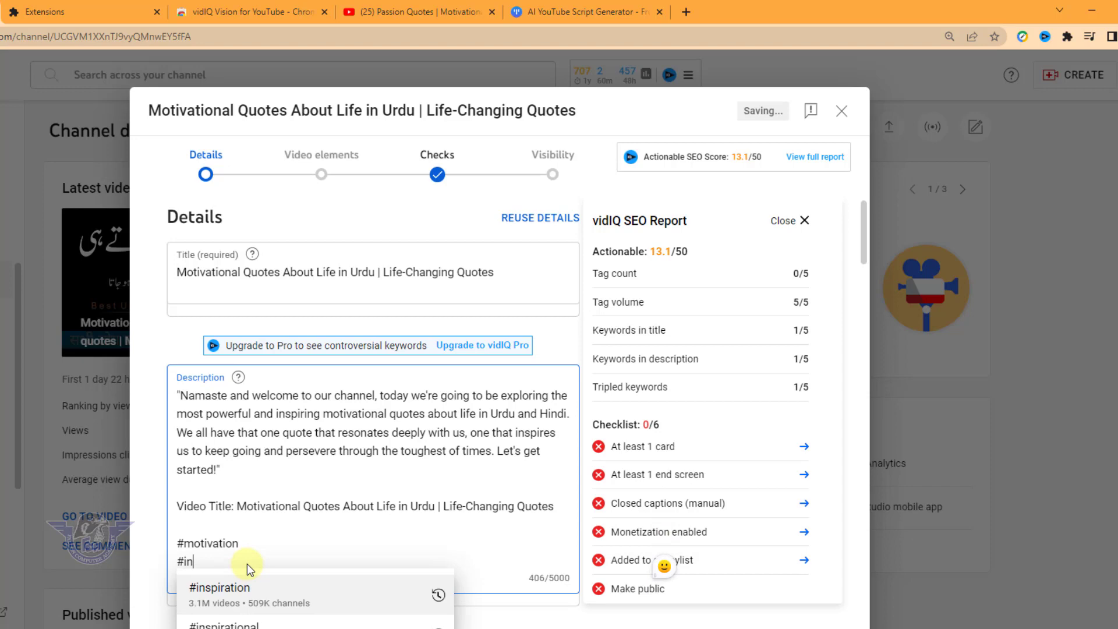
{"action": "left_click", "coordinate": [213, 593]}
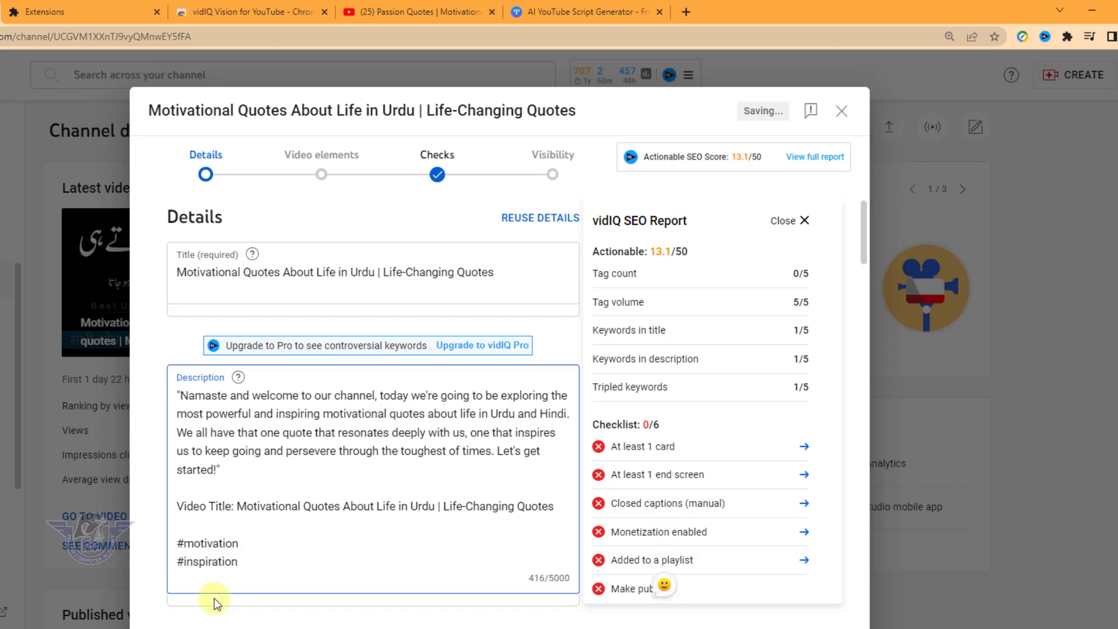
Add the suggested hashtags #urduquotes and #hindiquotes on separate lines at the end of the description
{"action": "key", "text": "Return"}
{"action": "type", "text": "#urdu"}
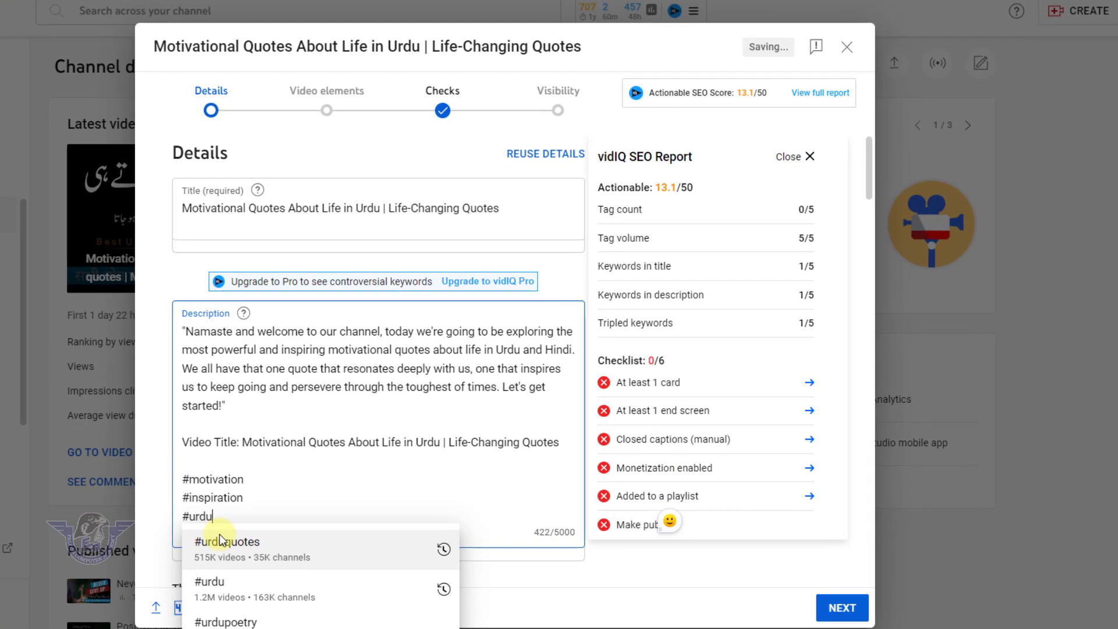
{"action": "left_click", "coordinate": [220, 540]}
{"action": "key", "text": "Return"}
{"action": "type", "text": "#"}
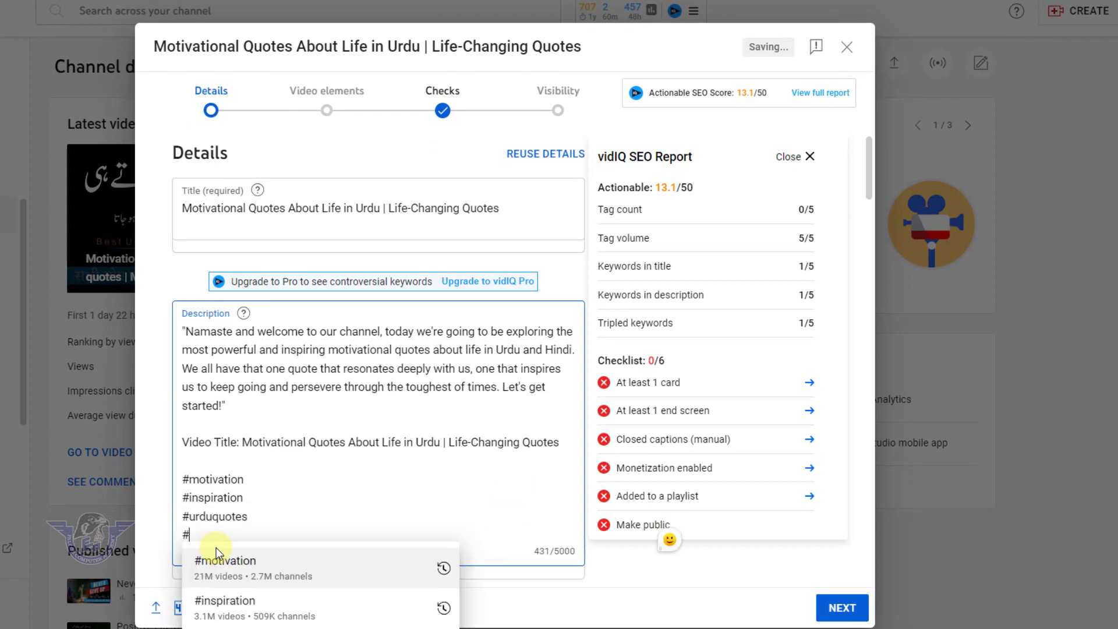
{"action": "type", "text": "hindi"}
{"action": "left_click", "coordinate": [213, 565]}
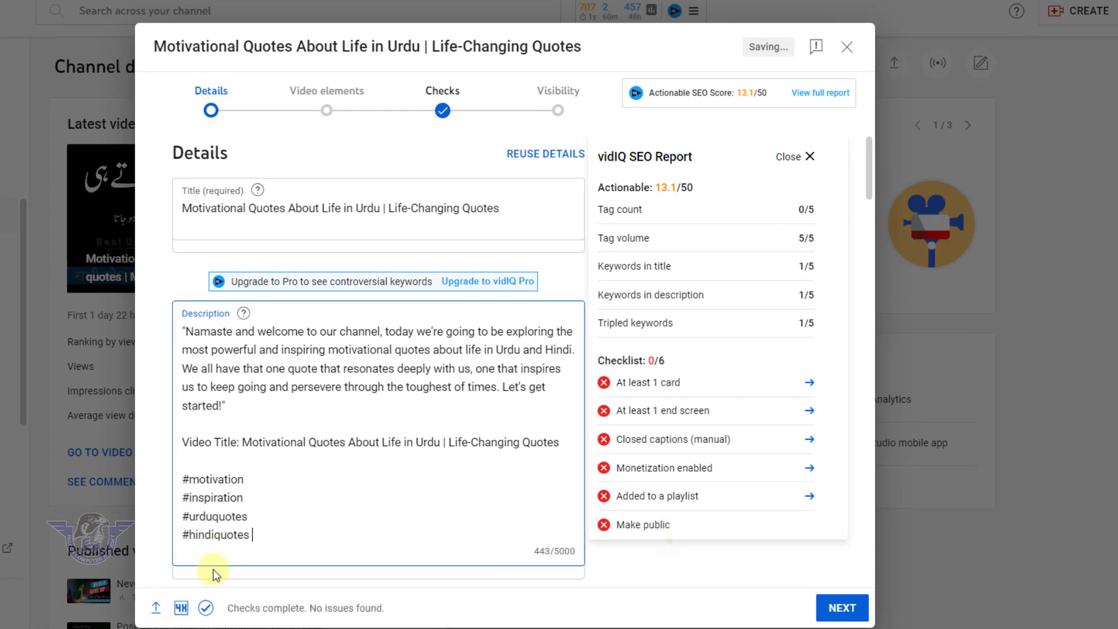
Add the video to the "Life Changing Video" playlist
{"action": "scroll", "coordinate": [284, 536], "scroll_direction": "down", "scroll_amount": 5}
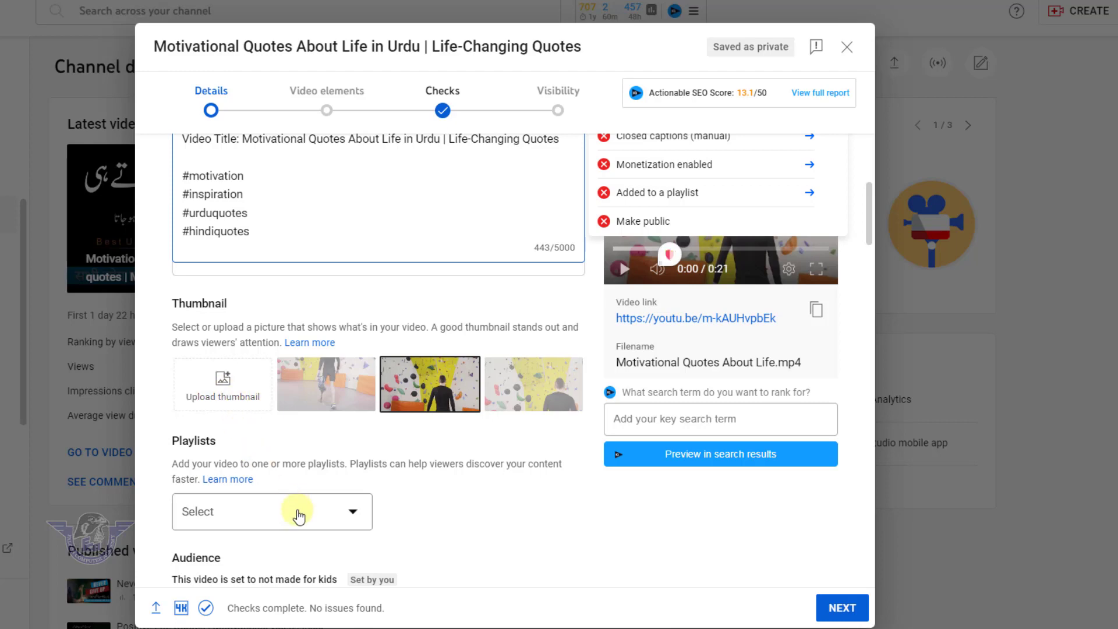
{"action": "left_click", "coordinate": [295, 509]}
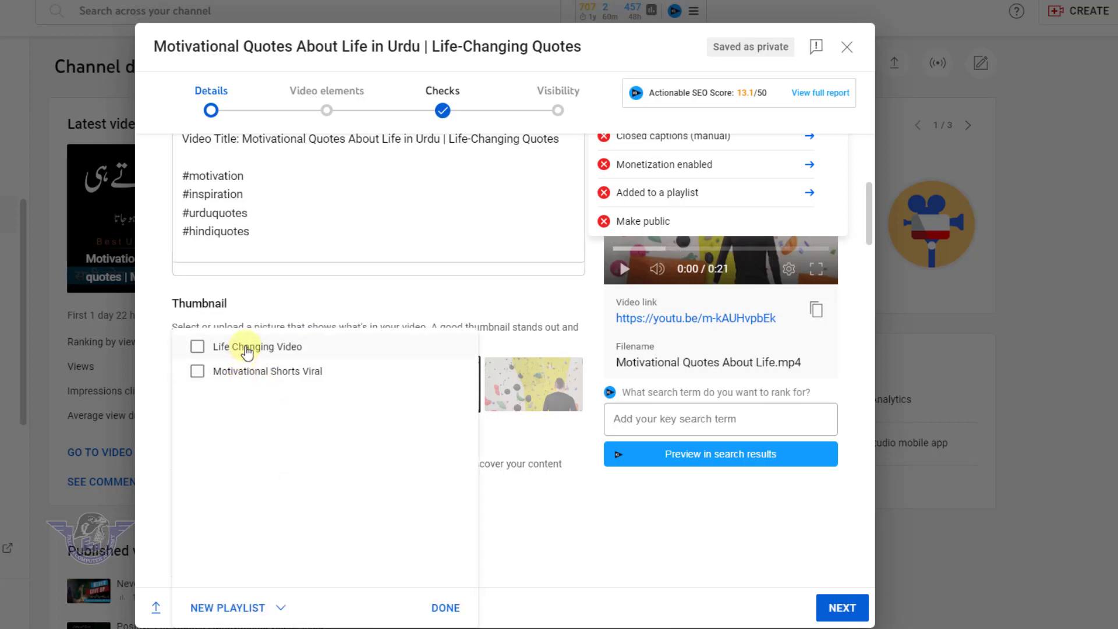
{"action": "left_click", "coordinate": [247, 352]}
{"action": "left_click", "coordinate": [455, 607]}
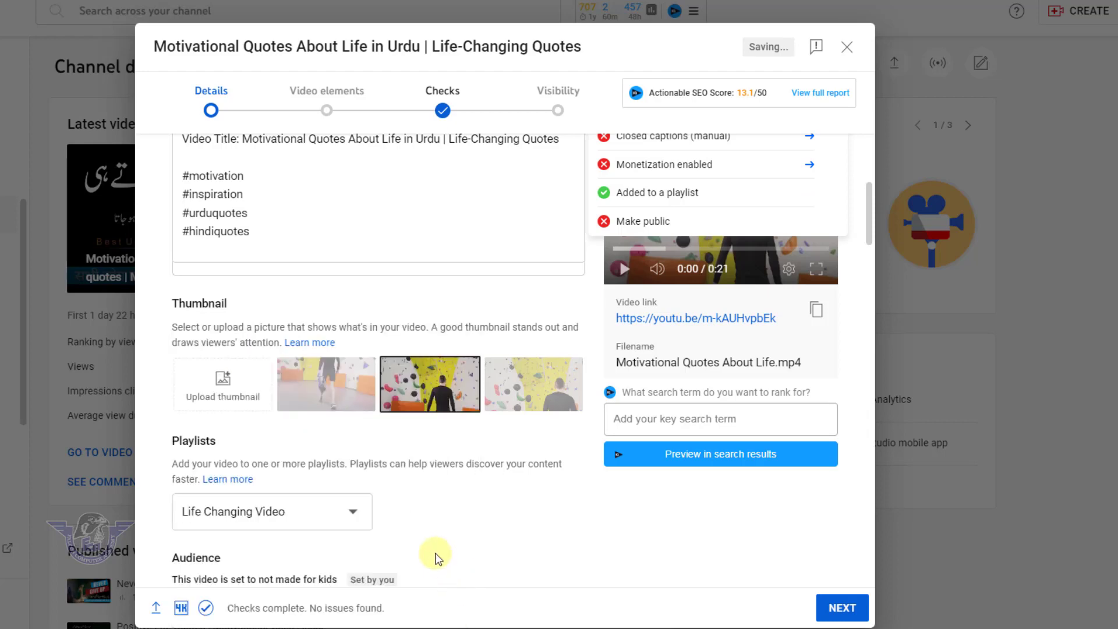
{"action": "scroll", "coordinate": [438, 558], "scroll_direction": "down", "scroll_amount": 9}
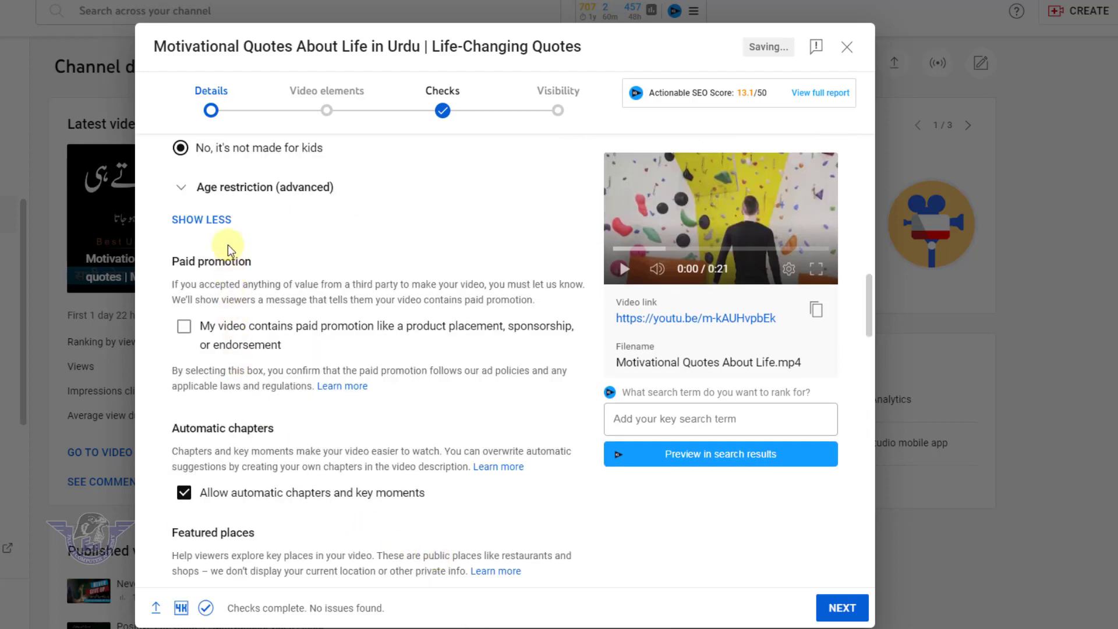
{"action": "left_click", "coordinate": [219, 221]}
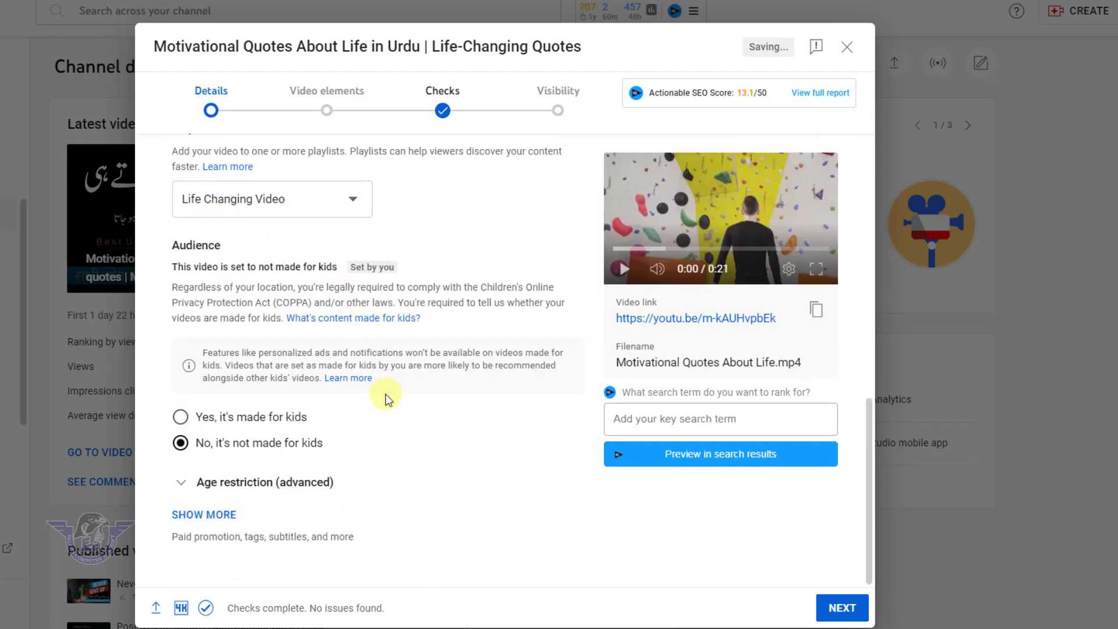
{"action": "scroll", "coordinate": [366, 449], "scroll_direction": "up", "scroll_amount": 10}
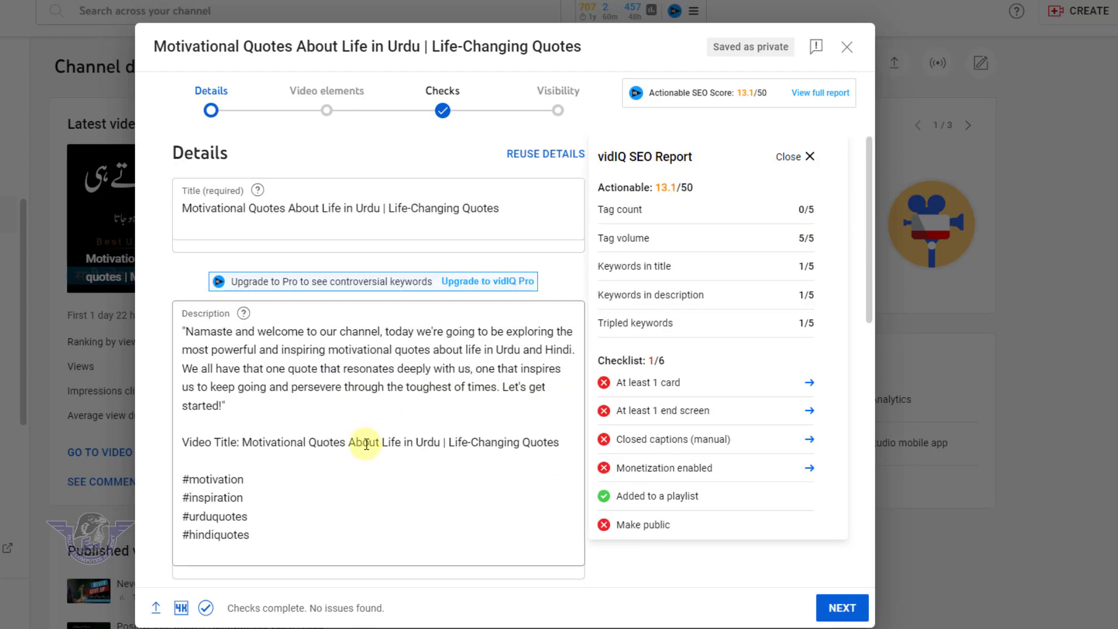
{"action": "scroll", "coordinate": [317, 458], "scroll_direction": "down", "scroll_amount": 10}
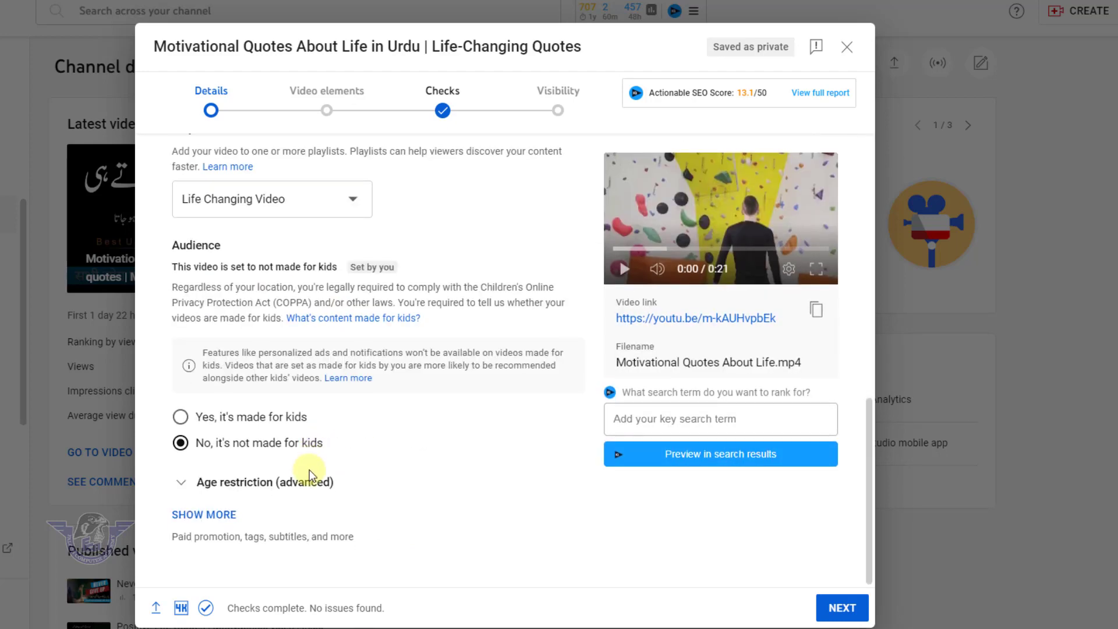
{"action": "left_click", "coordinate": [214, 513]}
Add vidIQ's recommended tags "motivational quotes", "quotes in urdu" and "urdu quotes" to the video
{"action": "scroll", "coordinate": [395, 511], "scroll_direction": "down", "scroll_amount": 5}
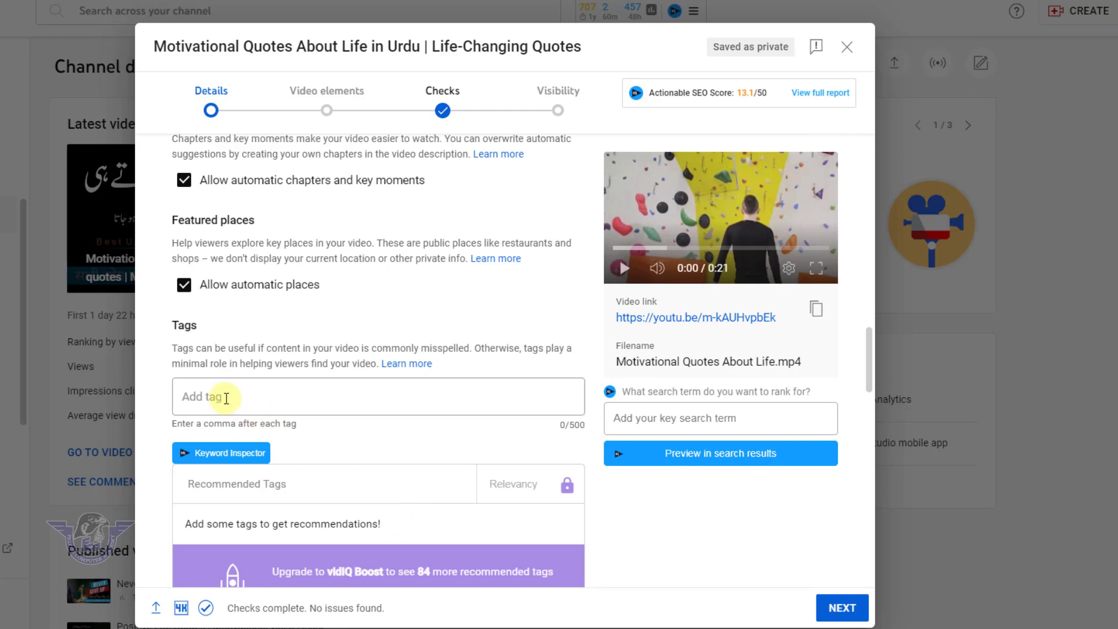
{"action": "left_click", "coordinate": [227, 399]}
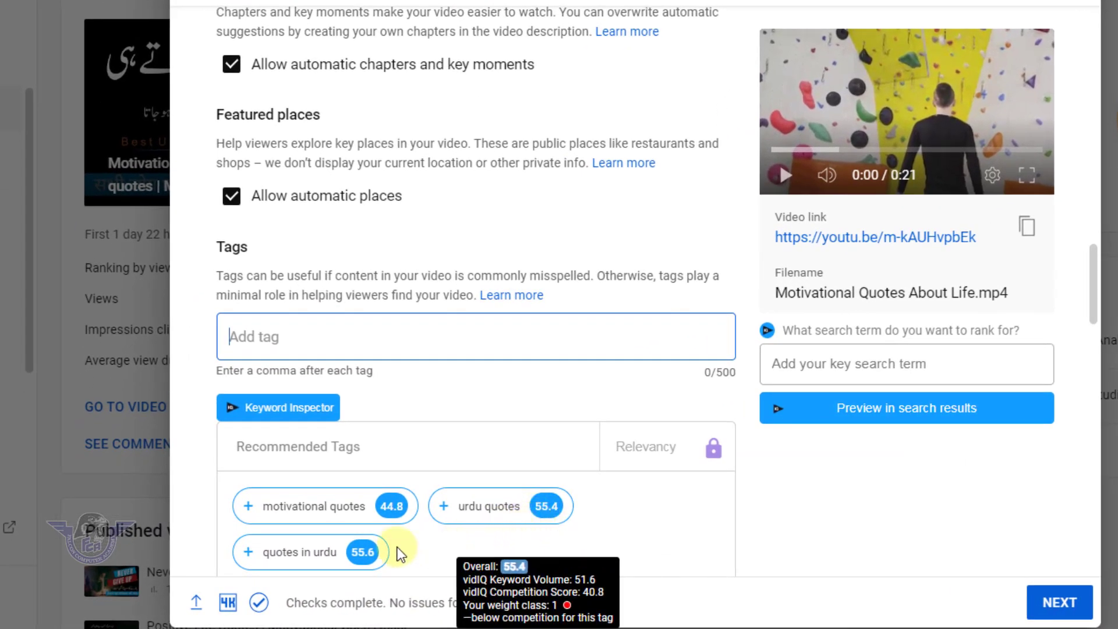
{"action": "left_click", "coordinate": [248, 506]}
{"action": "left_click", "coordinate": [250, 552]}
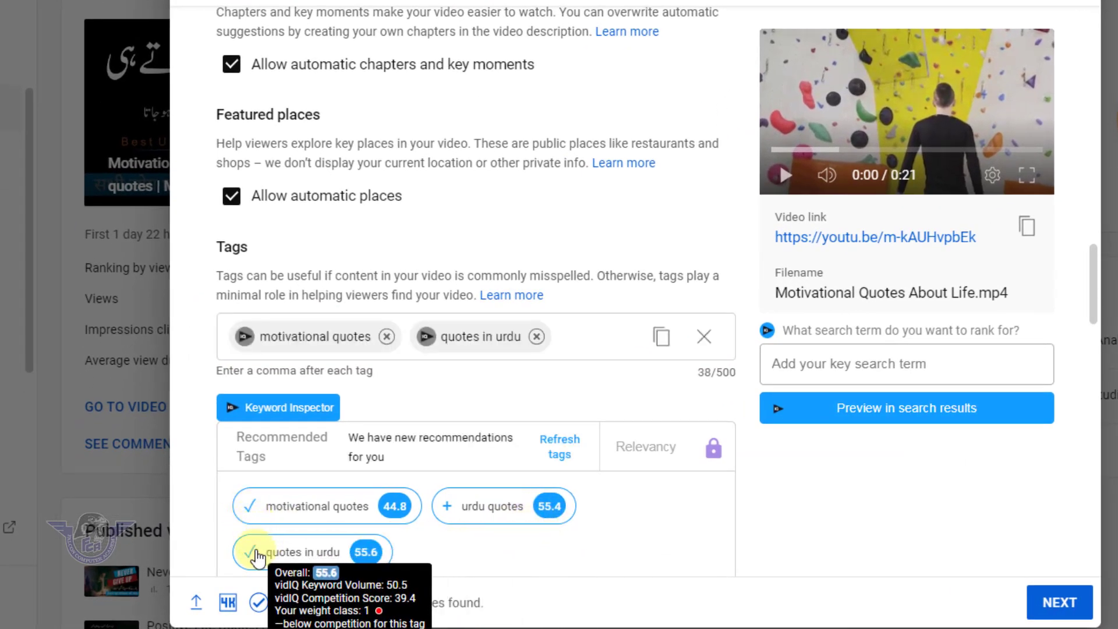
{"action": "left_click", "coordinate": [464, 508]}
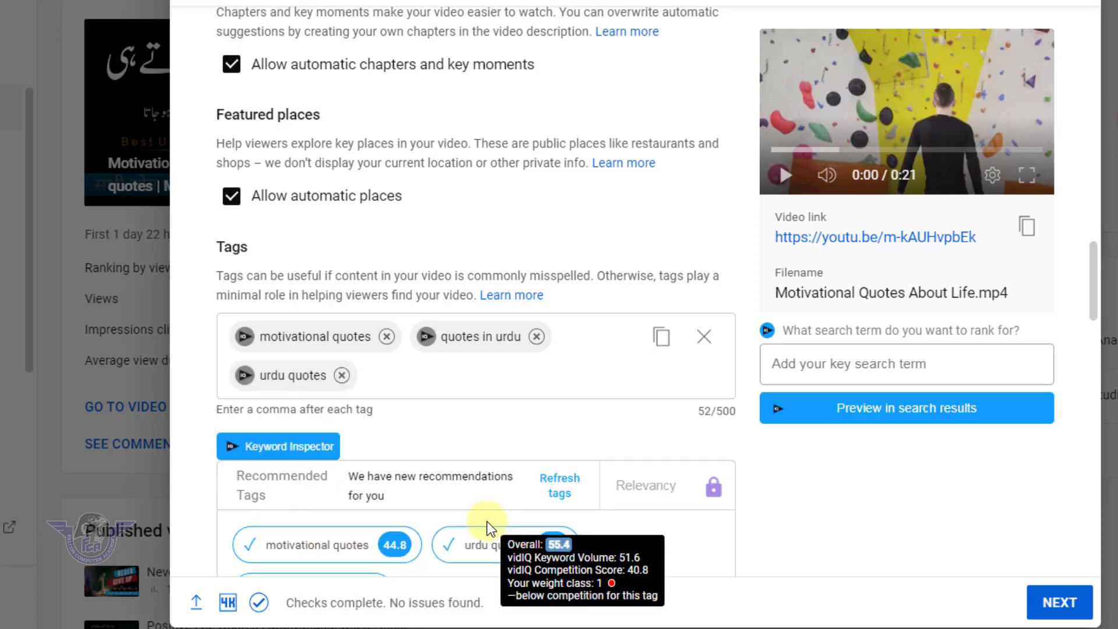
Refresh the recommended tags and add "inspirational quotes motivational quotes" and "motivational quotes inspirational quotes"
{"action": "left_click", "coordinate": [559, 486]}
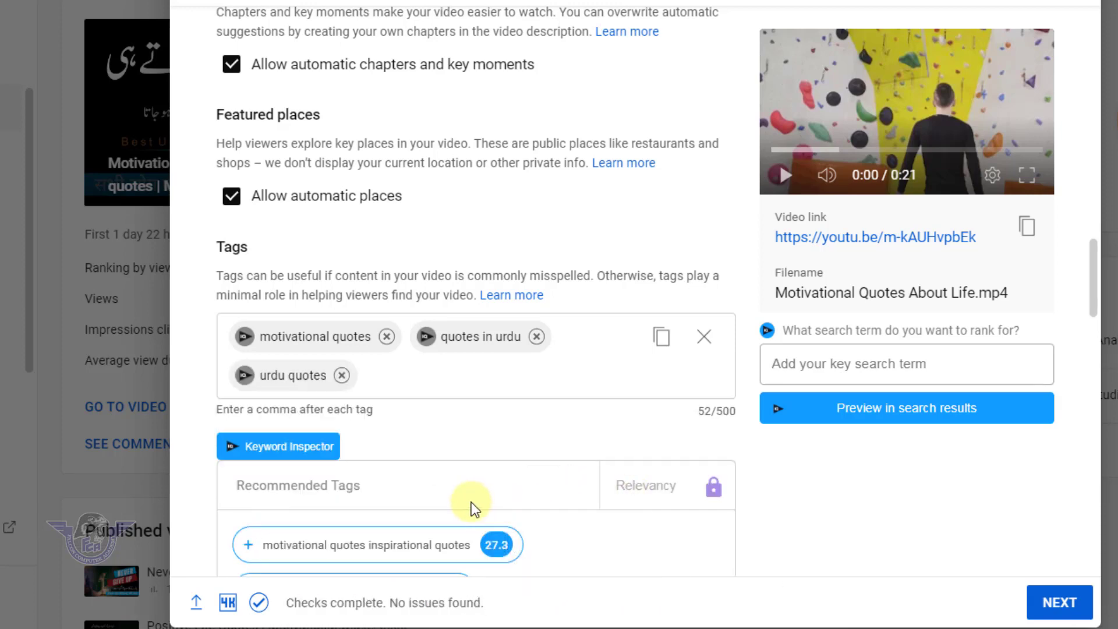
{"action": "scroll", "coordinate": [471, 502], "scroll_direction": "down", "scroll_amount": 5}
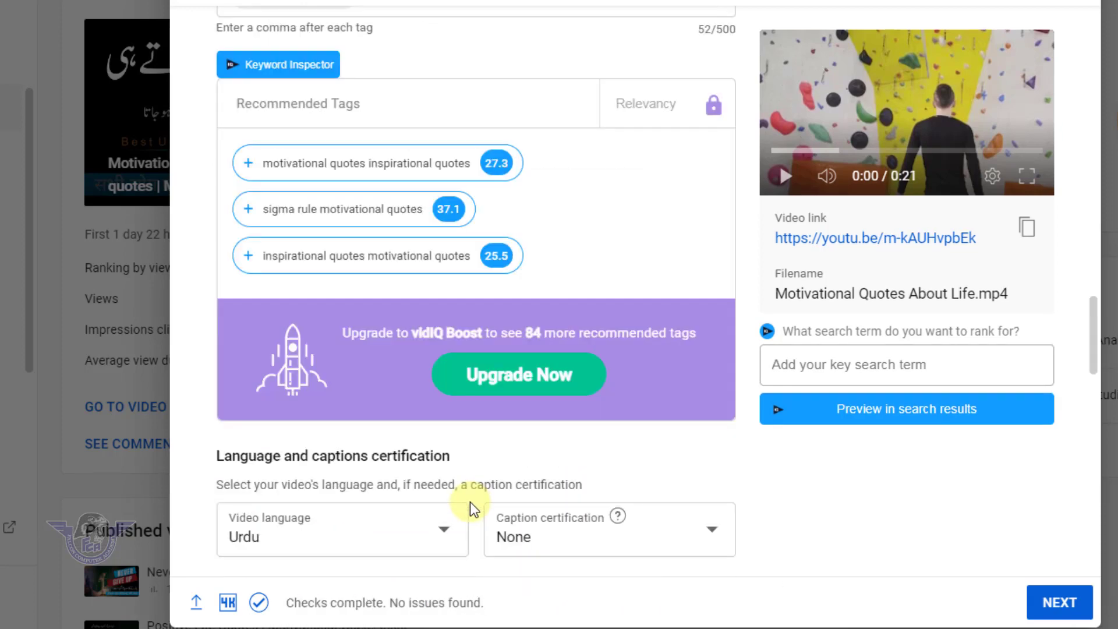
{"action": "left_click", "coordinate": [248, 261]}
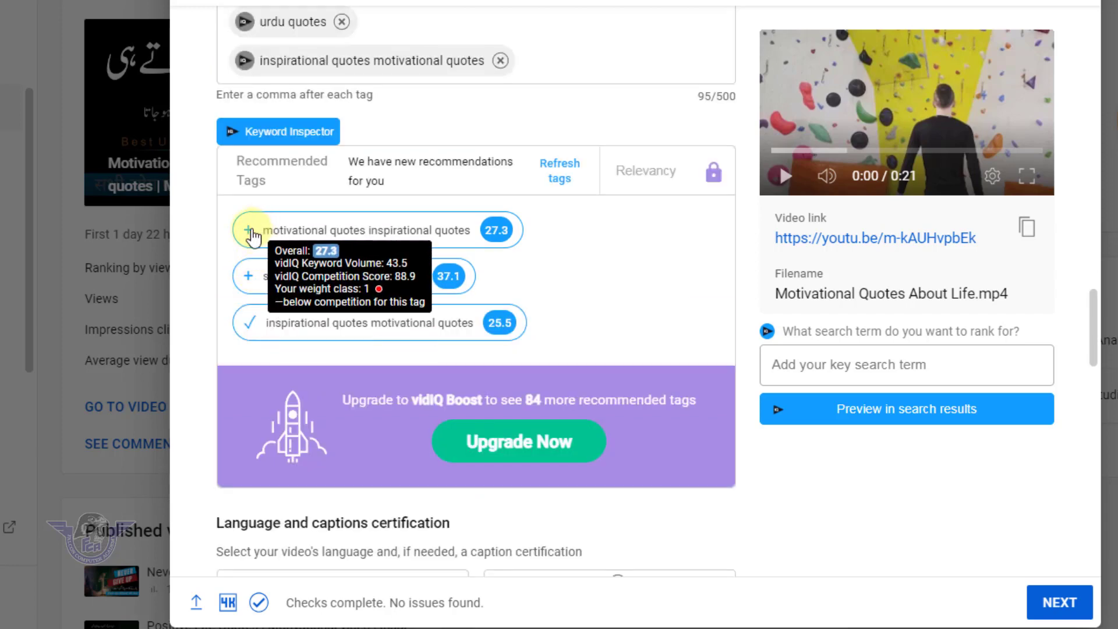
{"action": "left_click", "coordinate": [249, 228]}
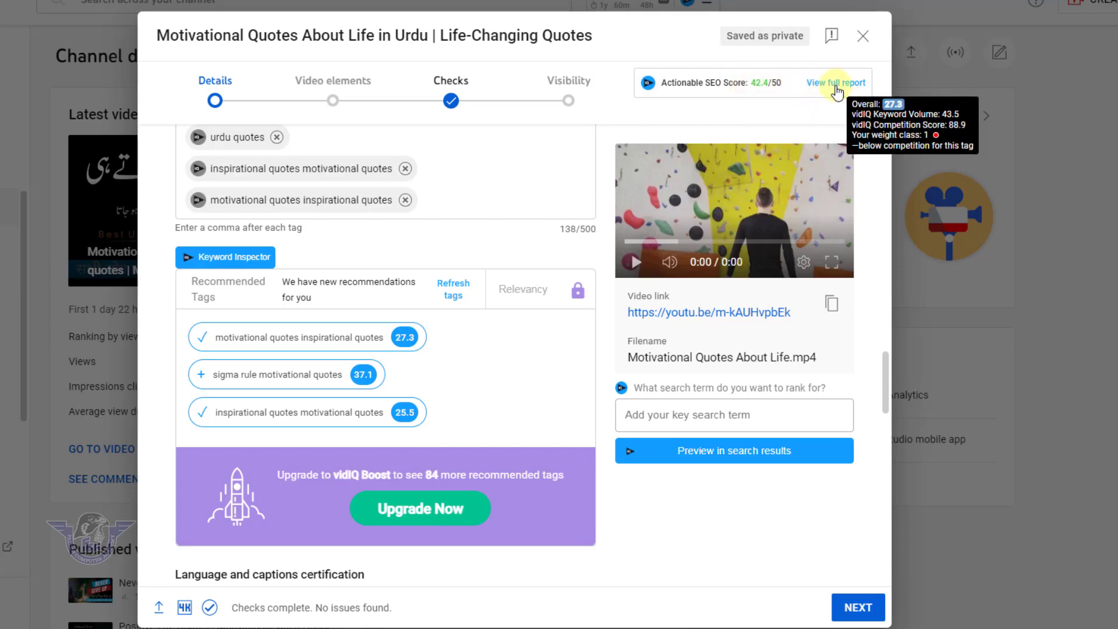
Search vidIQ's Keyword Inspector for "Motivational Quotes in Urdu"
{"action": "scroll", "coordinate": [227, 420], "scroll_direction": "up", "scroll_amount": 1}
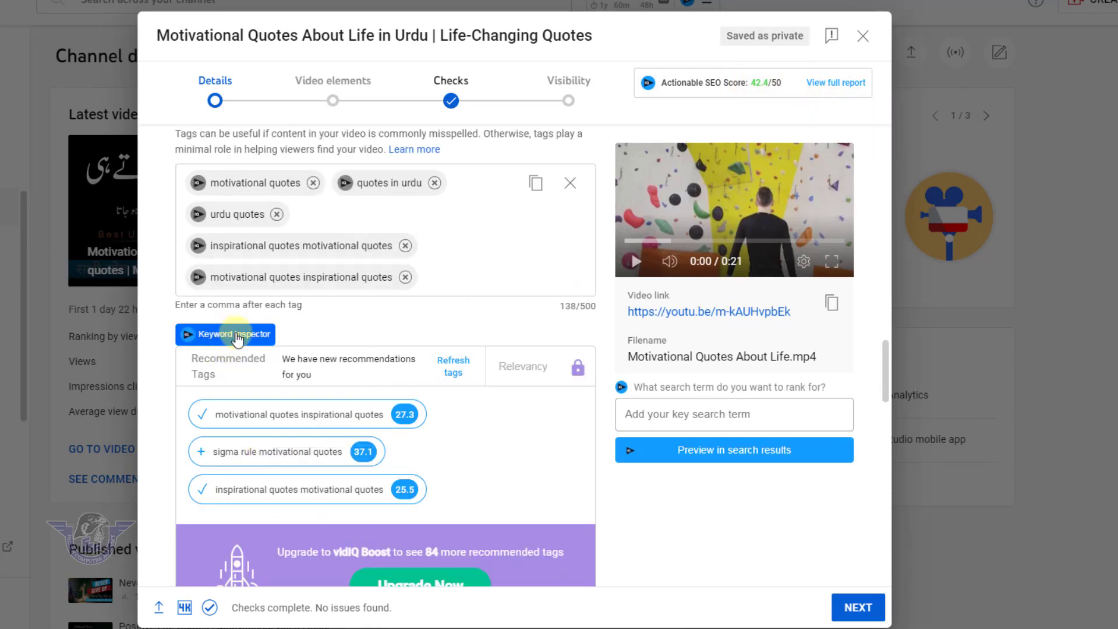
{"action": "left_click", "coordinate": [227, 334]}
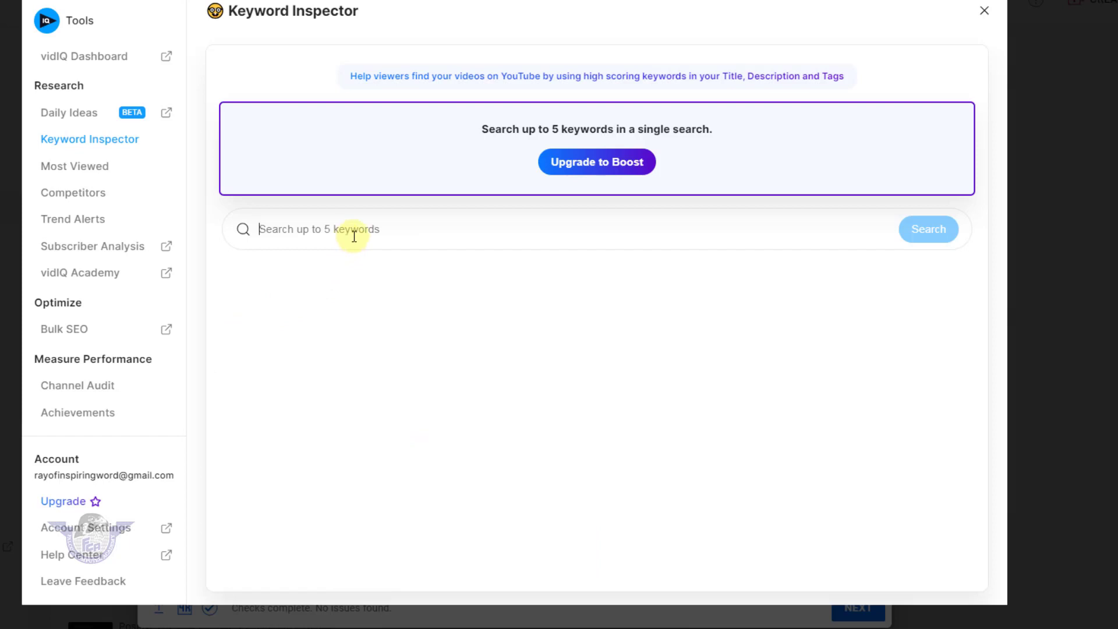
{"action": "type", "text": "M"}
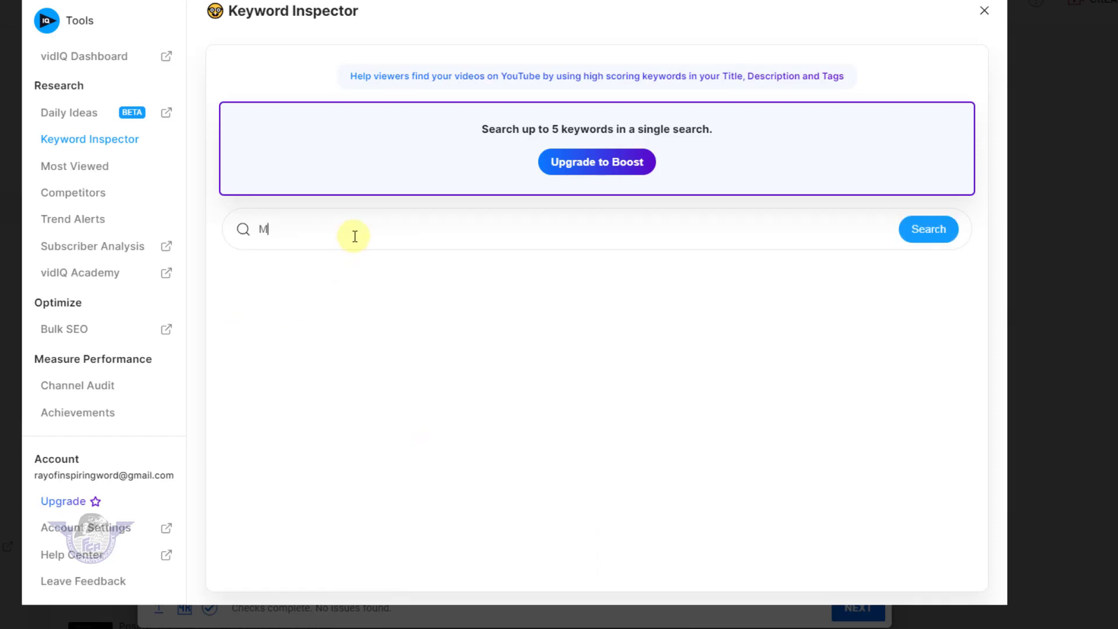
{"action": "type", "text": "otivational Quotes"}
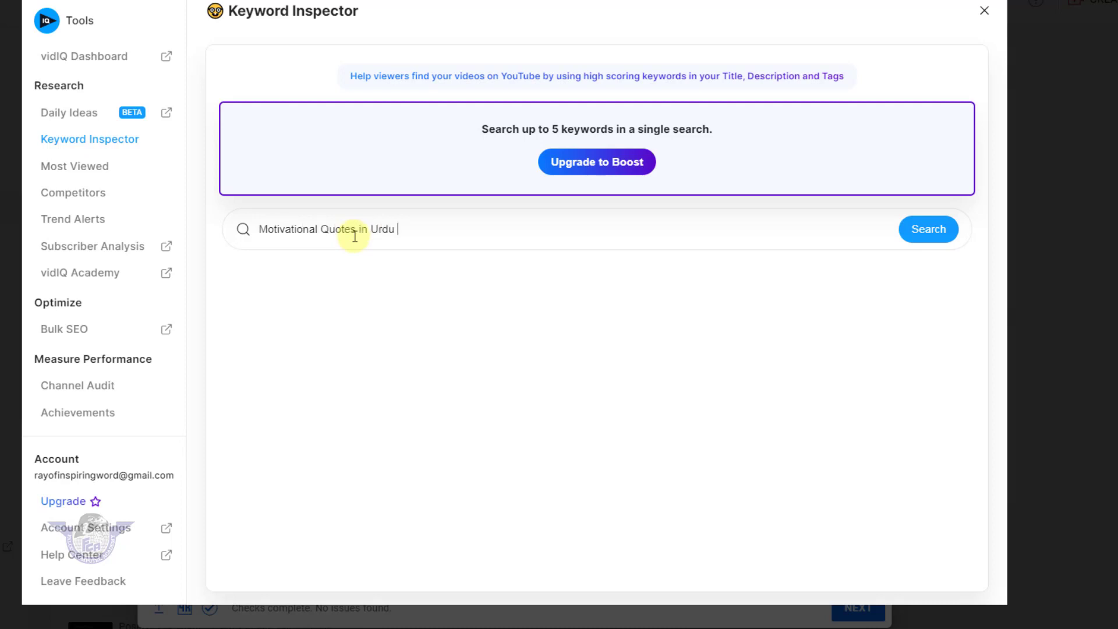
{"action": "type", "text": " in Urdu"}
{"action": "left_click", "coordinate": [925, 229]}
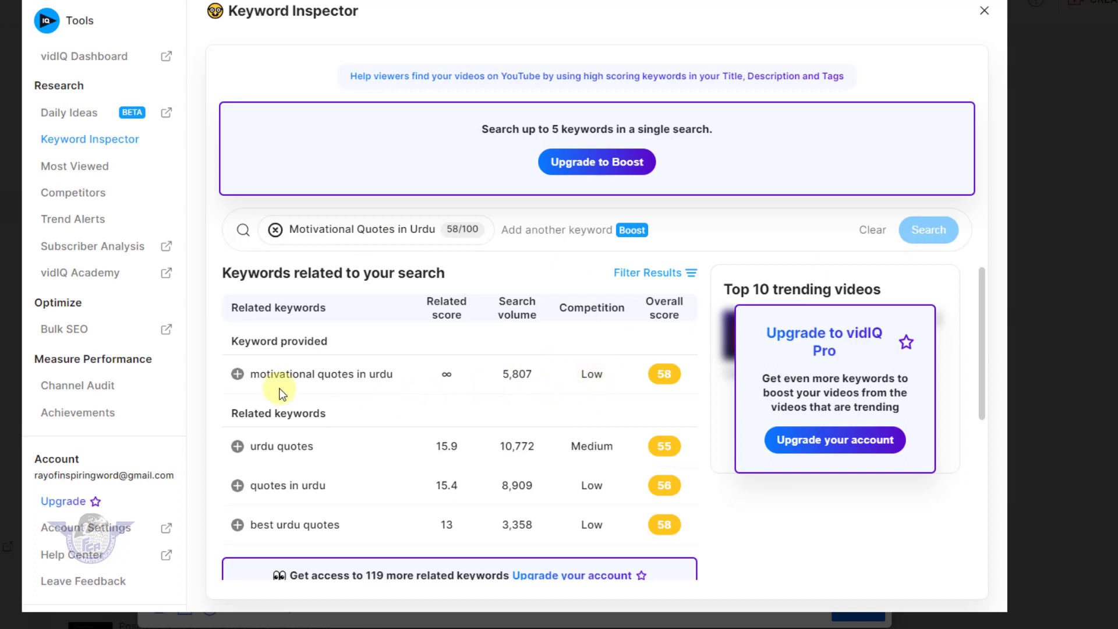
Add the keywords "motivational quotes in urdu", "urdu quotes", "quotes in urdu" and "best urdu quotes" to the video's tags
{"action": "left_click", "coordinate": [237, 374]}
{"action": "left_click", "coordinate": [238, 447]}
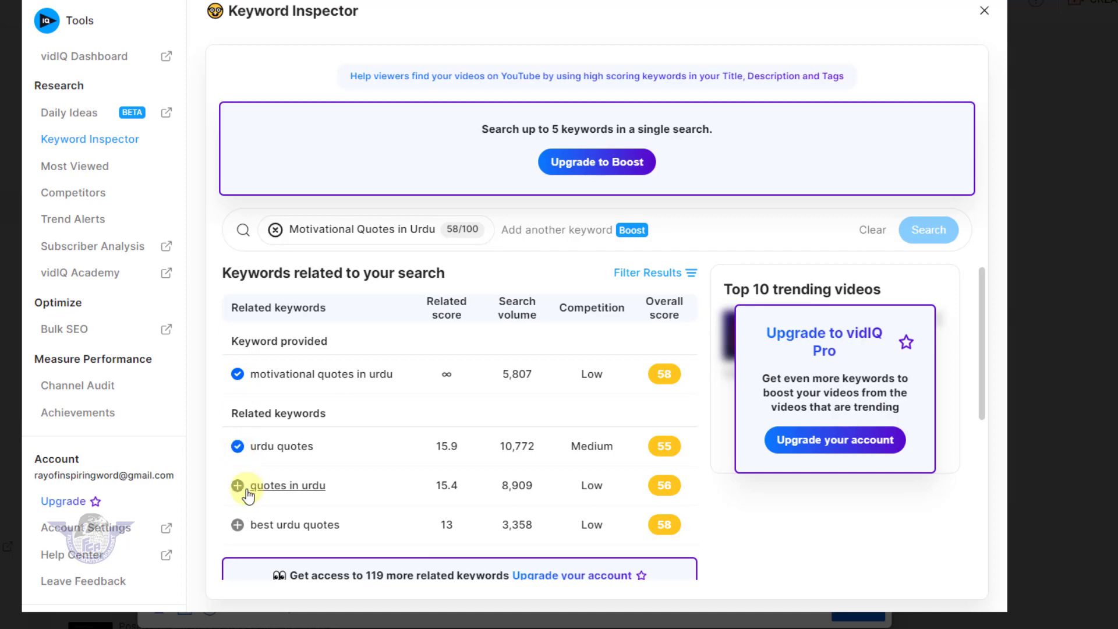
{"action": "left_click", "coordinate": [238, 486]}
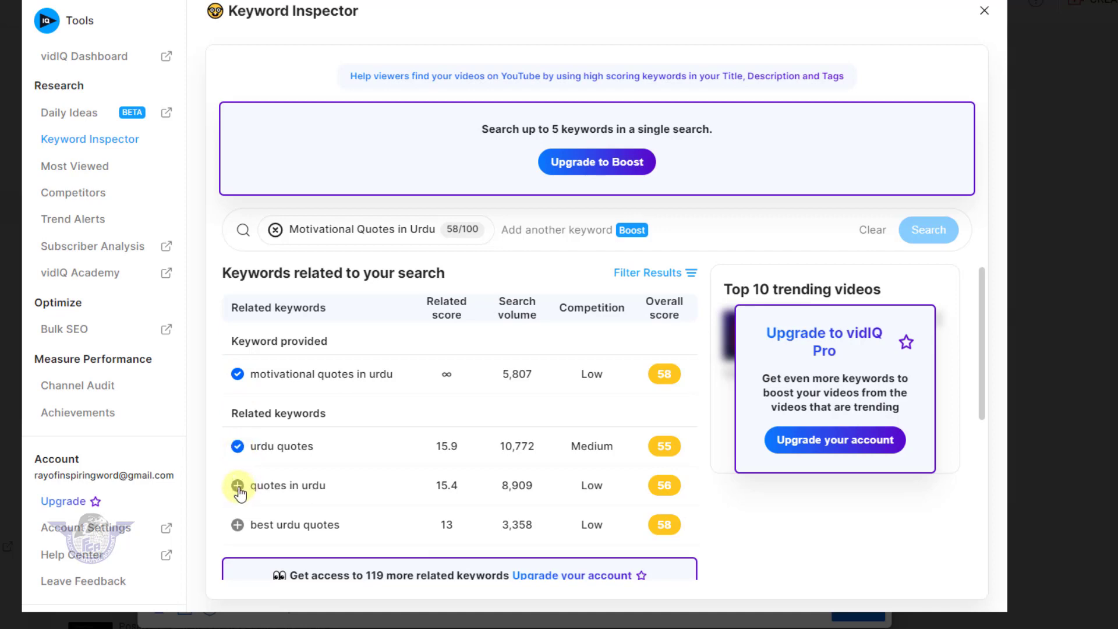
{"action": "left_click", "coordinate": [237, 525]}
Replace the Keyword Inspector search term with "Life Changing video" and run the search
{"action": "left_click", "coordinate": [275, 231]}
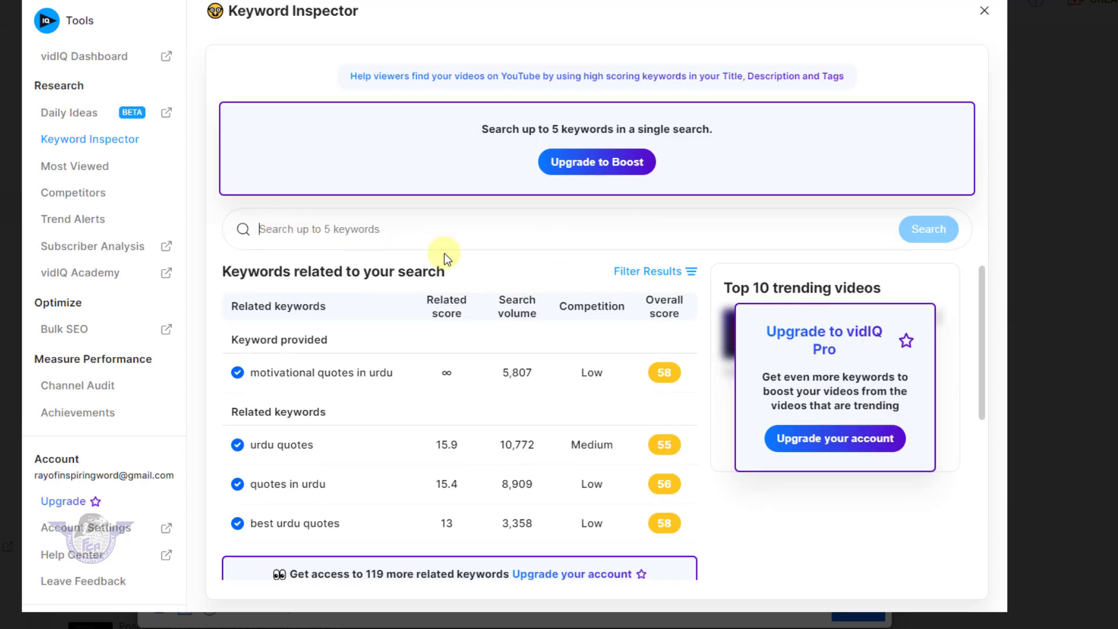
{"action": "type", "text": "Life Ch"}
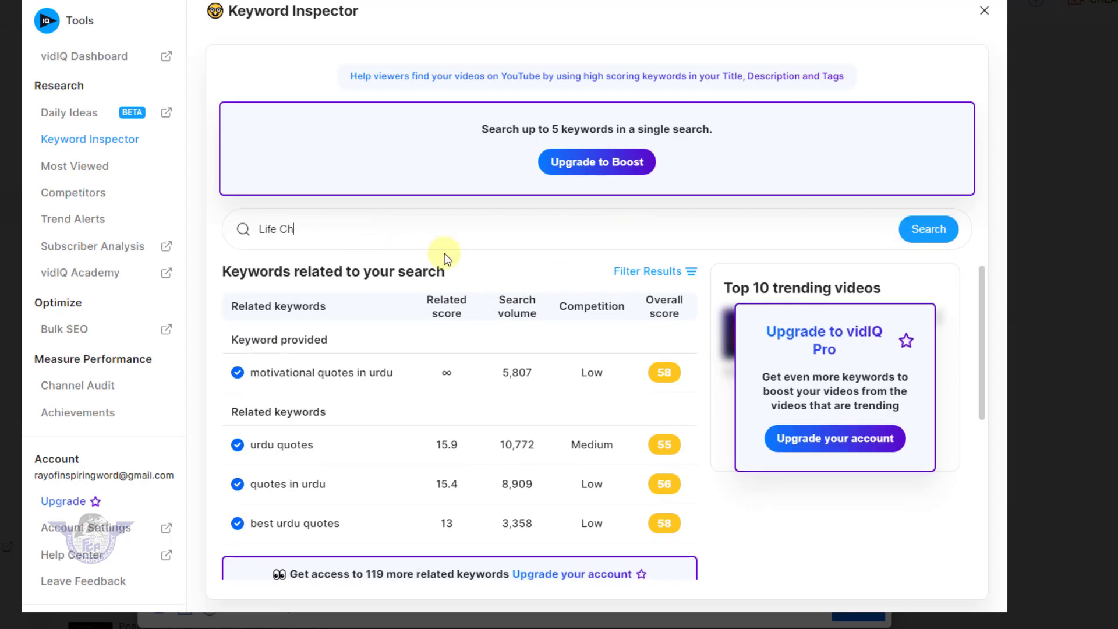
{"action": "type", "text": "anging video"}
{"action": "key", "text": "Return"}
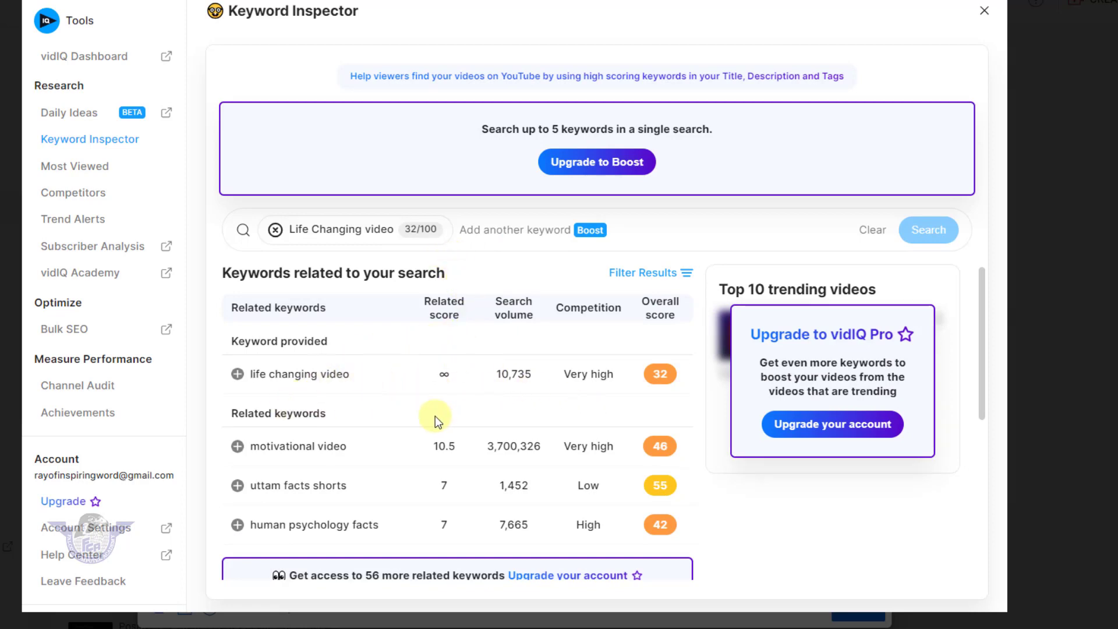
Add the keywords "life changing video", "motivational video" and "human psychology facts" as tags and close the Keyword Inspector
{"action": "left_click", "coordinate": [237, 376]}
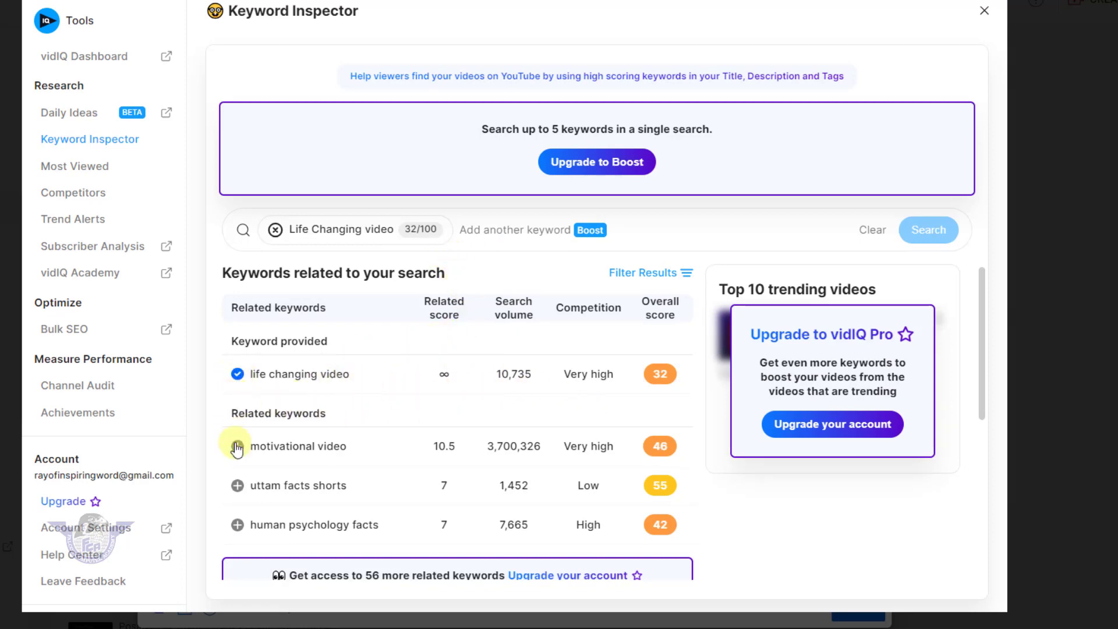
{"action": "left_click", "coordinate": [237, 447]}
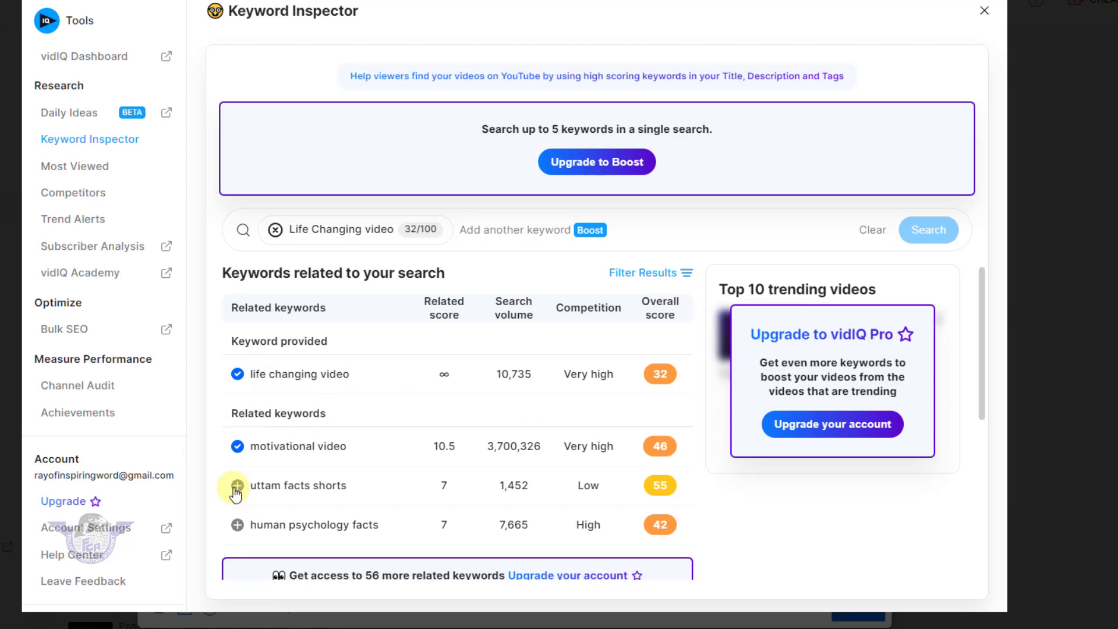
{"action": "left_click", "coordinate": [239, 528]}
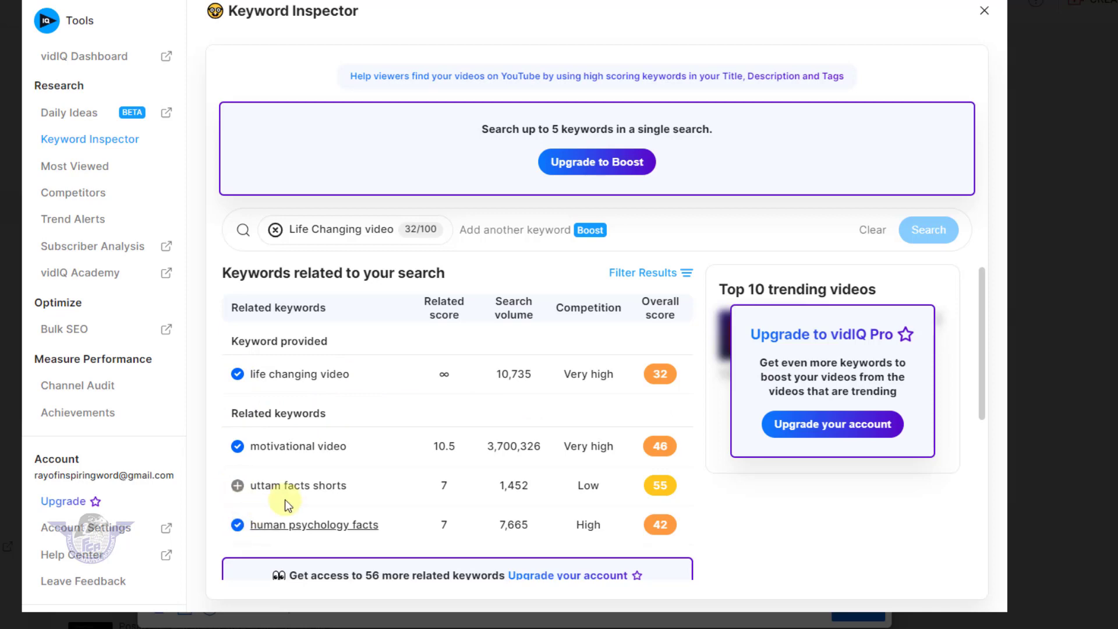
{"action": "left_click", "coordinate": [986, 11]}
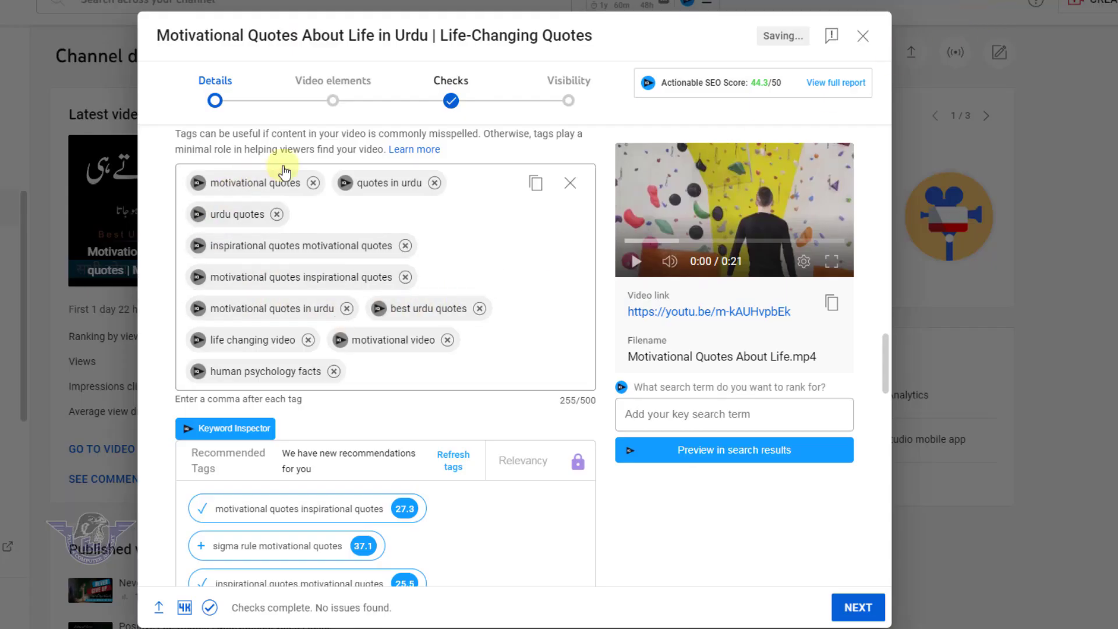
Return to the thumbnail options in the video details
{"action": "scroll", "coordinate": [453, 285], "scroll_direction": "up", "scroll_amount": 5}
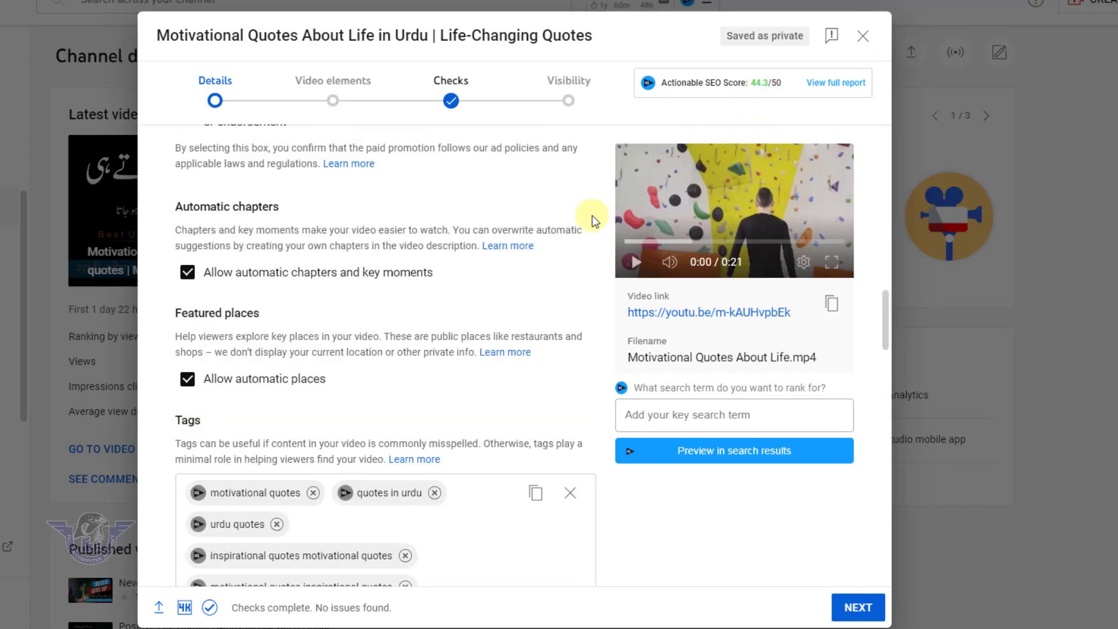
{"action": "scroll", "coordinate": [392, 379], "scroll_direction": "up", "scroll_amount": 5}
{"action": "scroll", "coordinate": [277, 378], "scroll_direction": "up", "scroll_amount": 5}
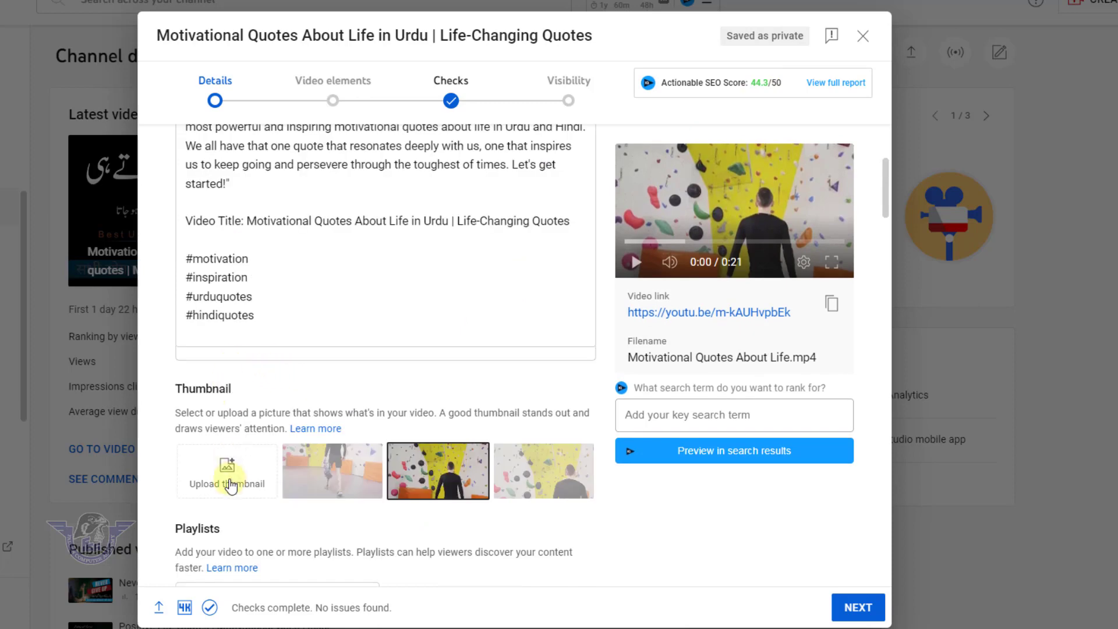